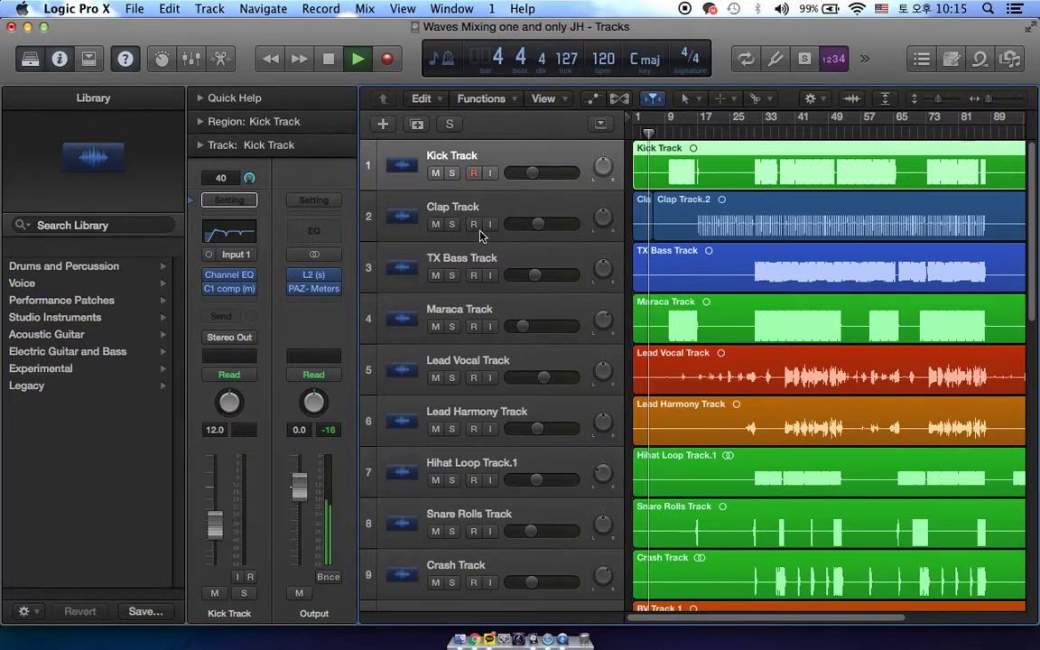
Select the Main Pad Track, view its Channel EQ curve and close the plug-in window.
scroll(520, 377, down, 10)
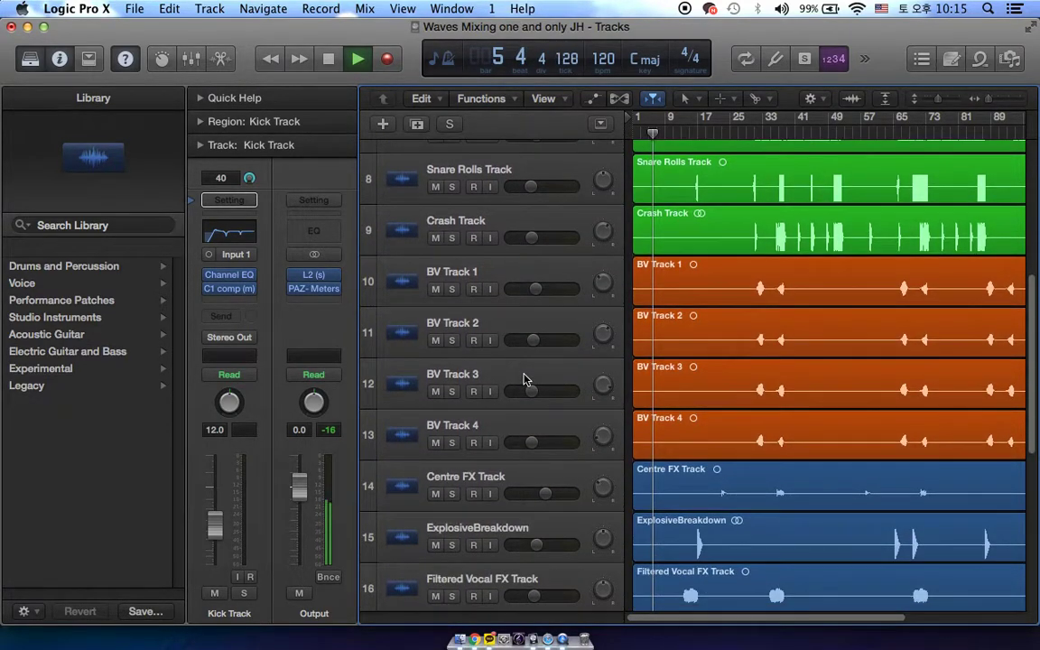
scroll(521, 388, down, 2)
click(497, 528)
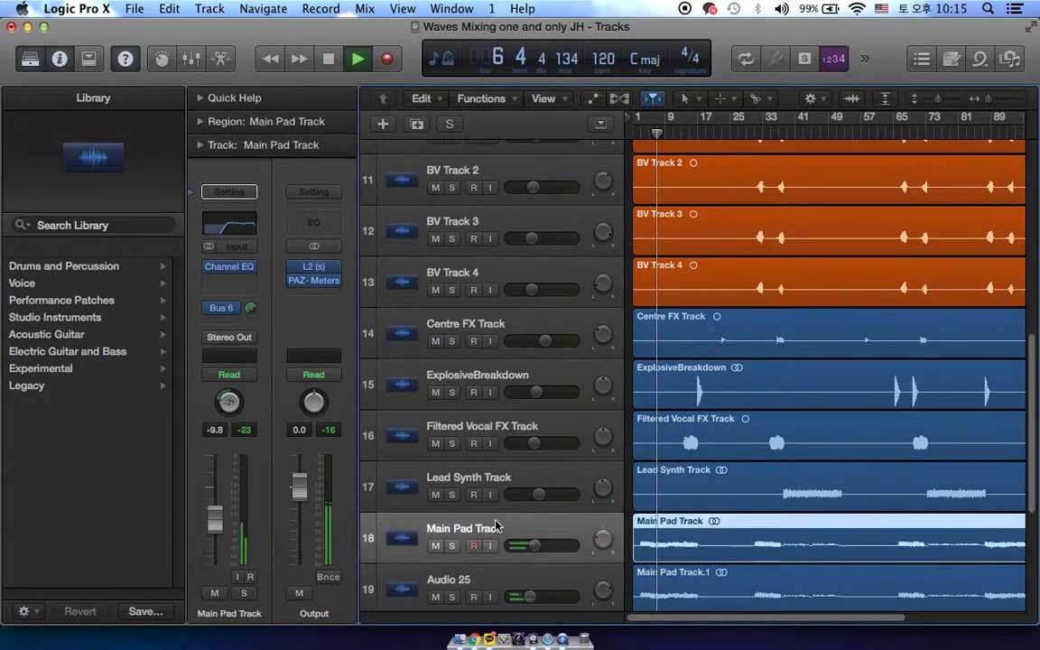
click(231, 267)
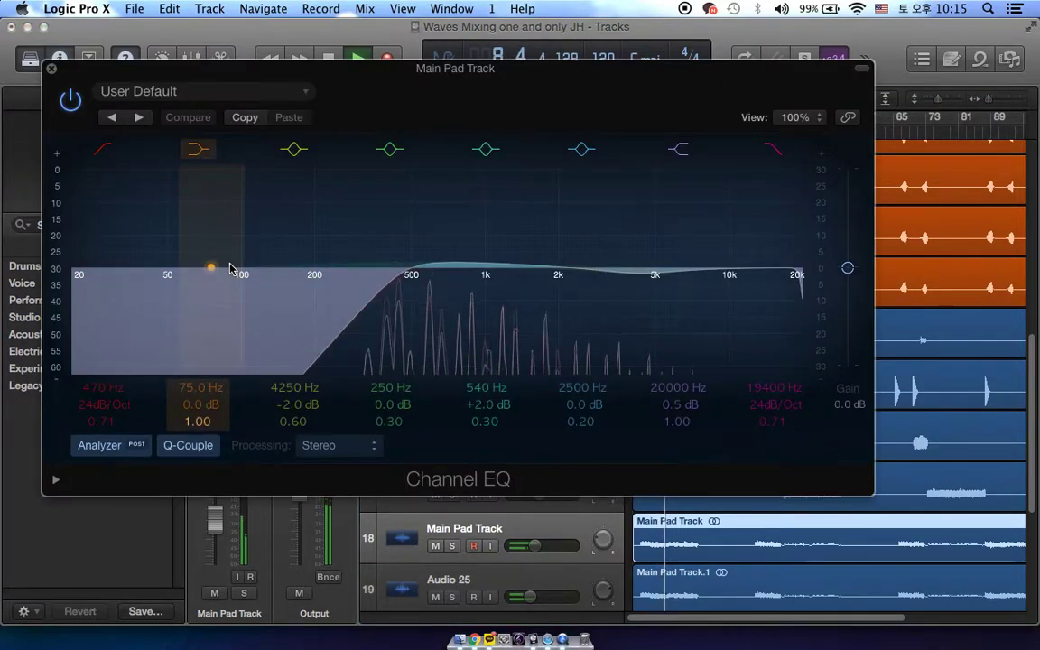
click(51, 70)
View the RVerb settings on the Hall return fed by the Main Pad Track's Bus 6 send, and hide the plug-in window.
click(223, 310)
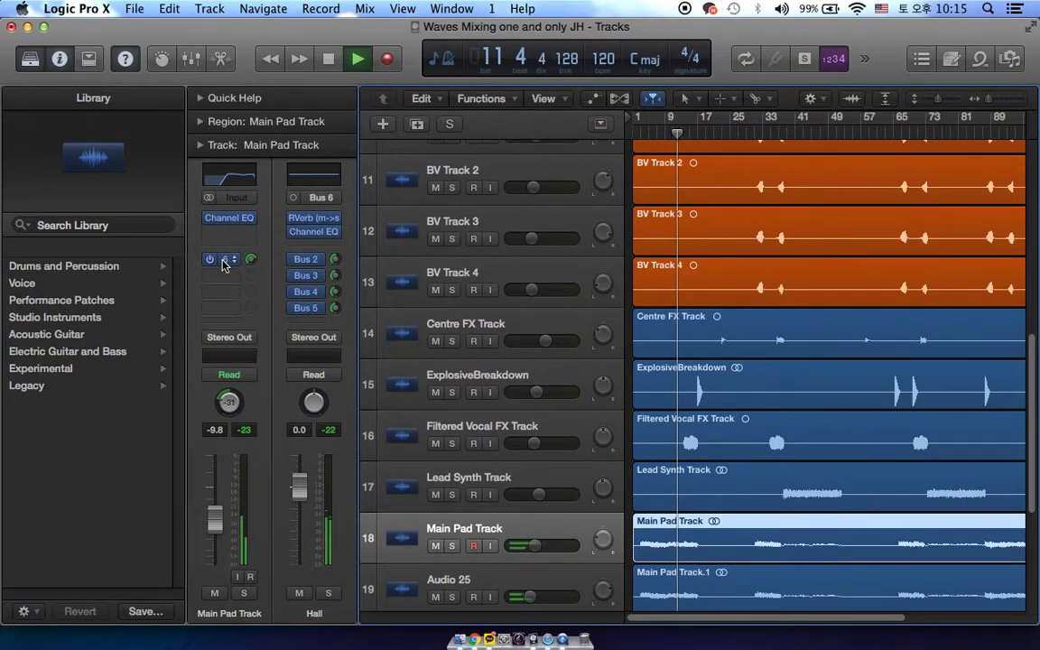
click(318, 220)
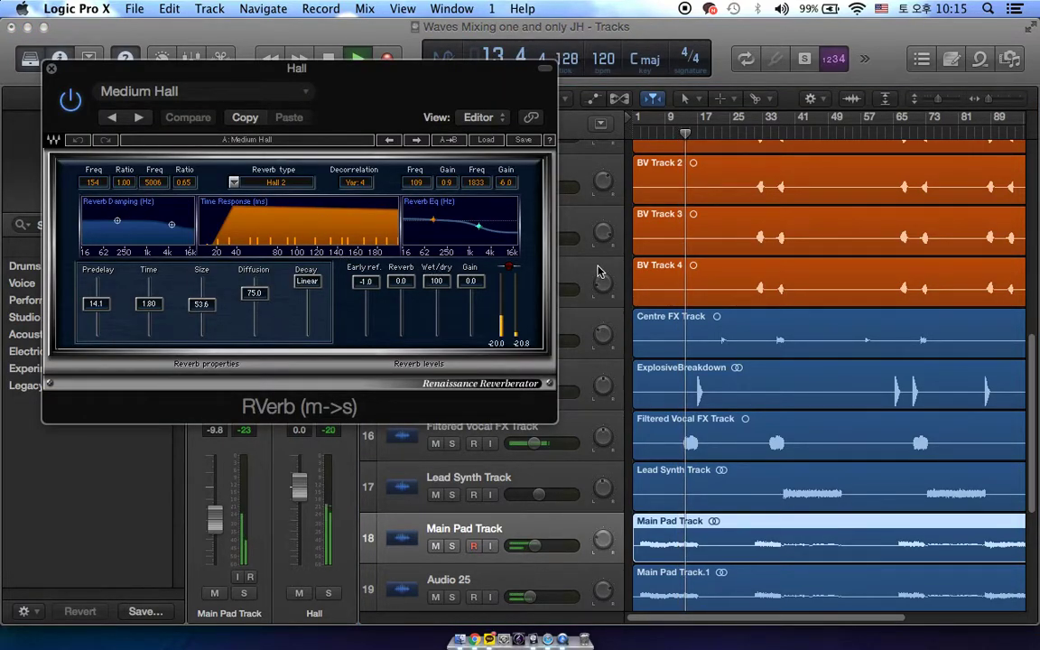
key(v)
Select the Lead Vocal Track, check the PAZ-Meters on the Output channel and close the meter window.
scroll(661, 302, up, 10)
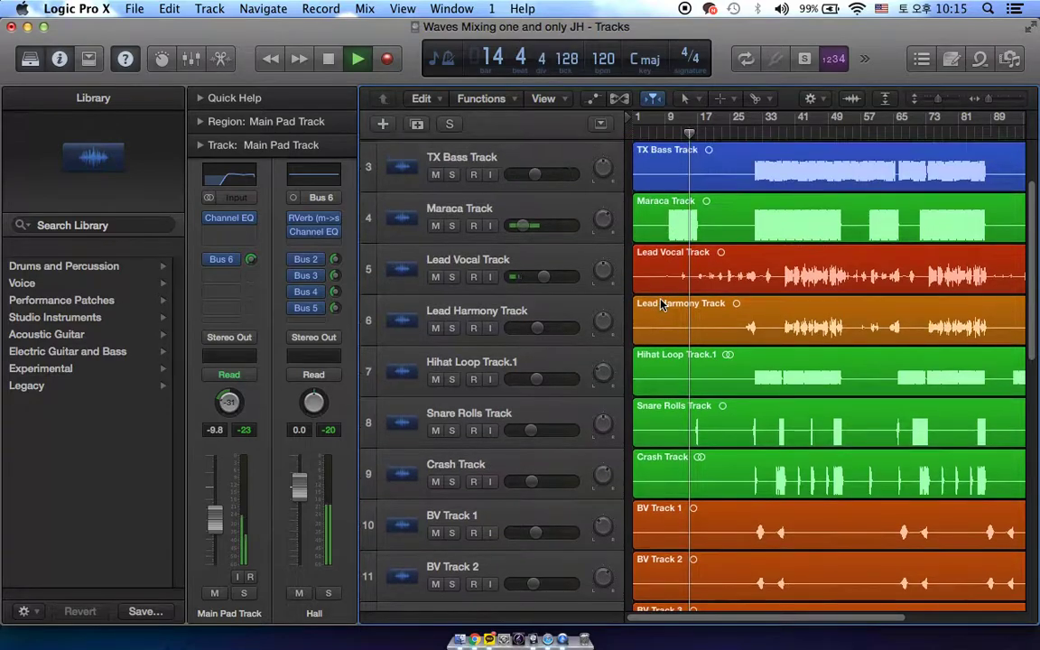
click(575, 261)
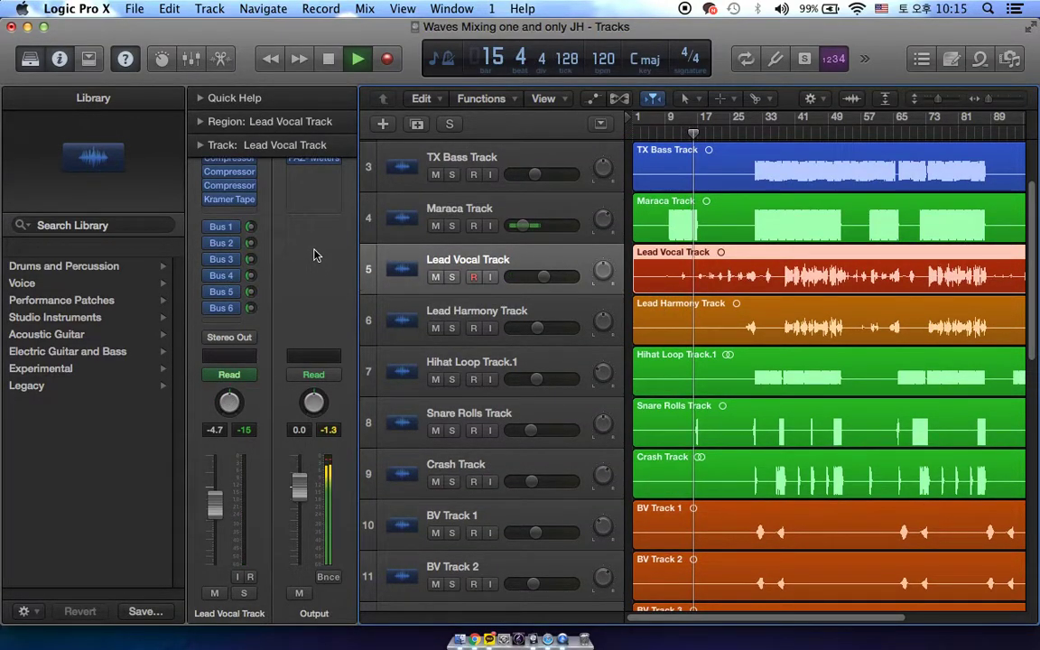
scroll(532, 287, up, 2)
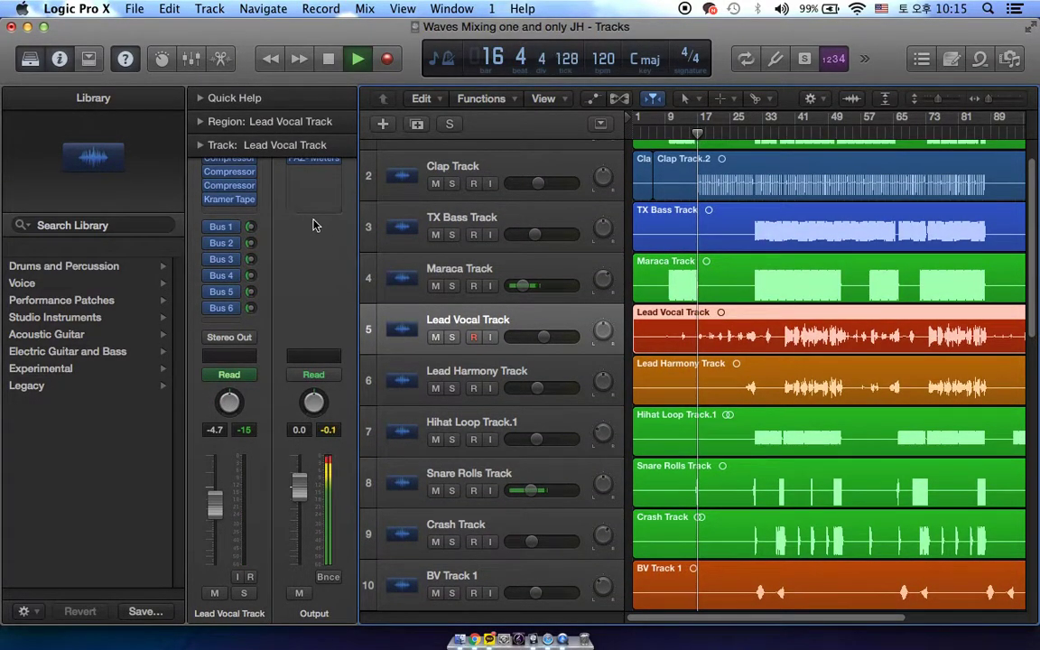
click(316, 164)
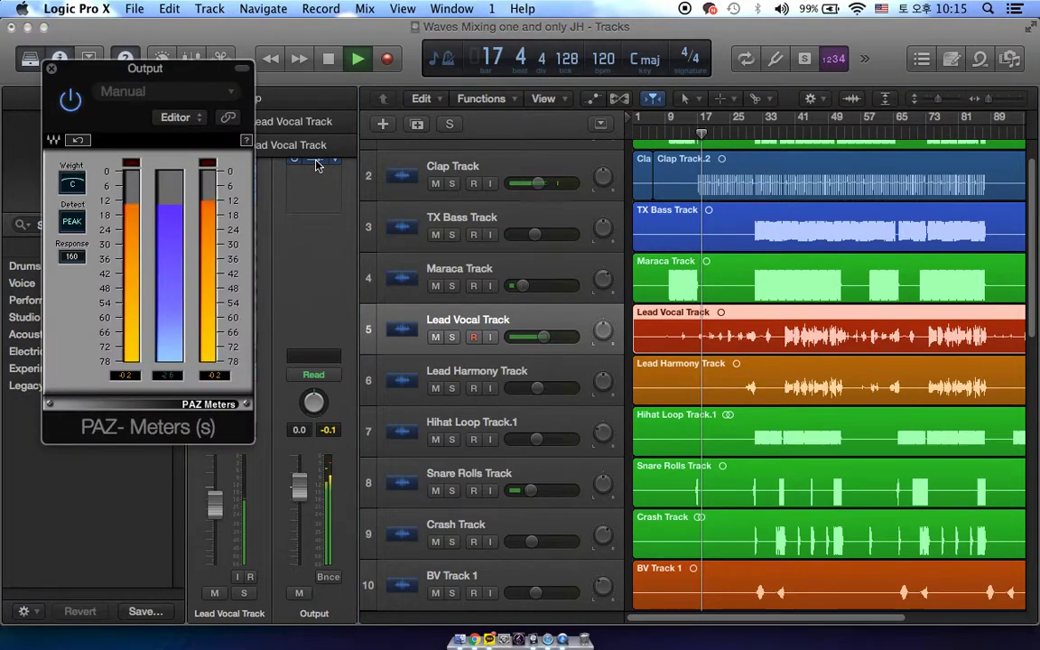
click(52, 69)
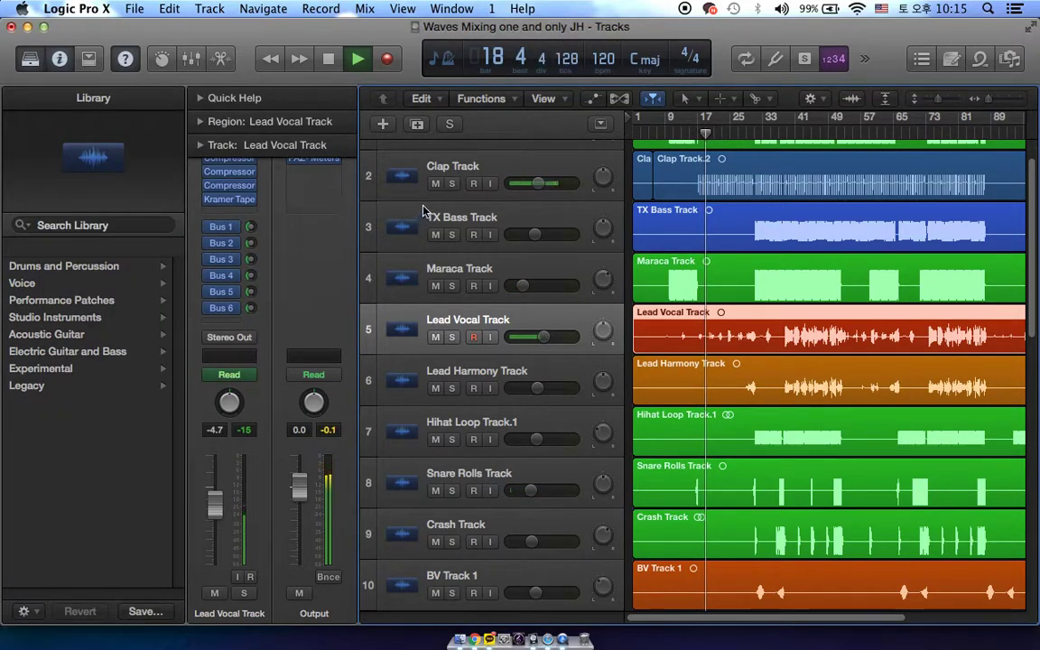
Select the Clap Track, reopen the Output channel's PAZ-Meters and move the meter window clear of the channel strips.
click(463, 172)
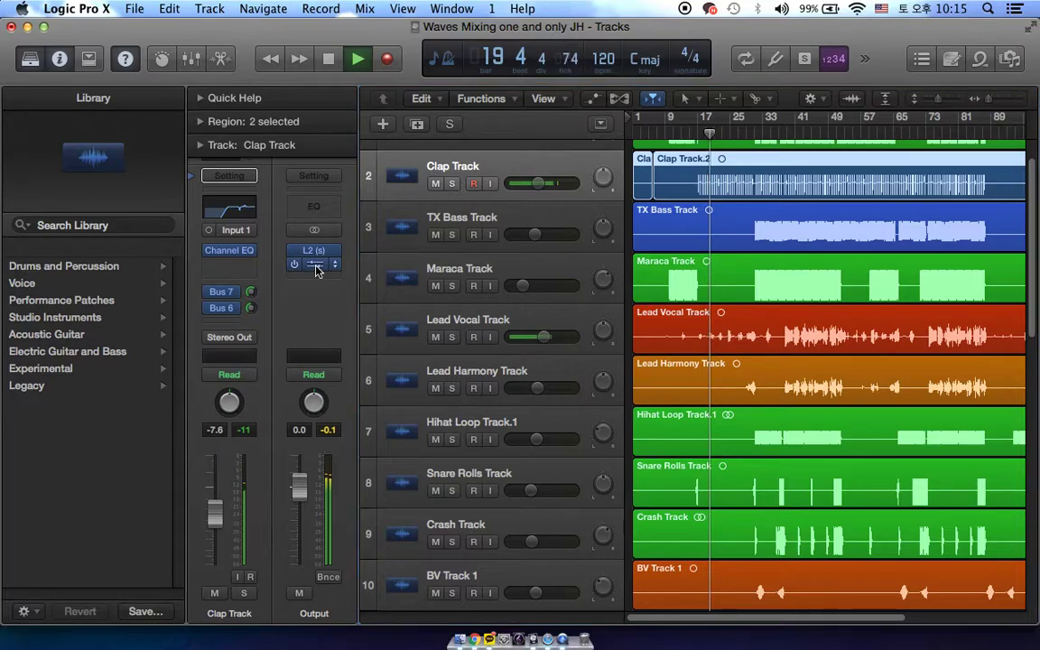
click(316, 264)
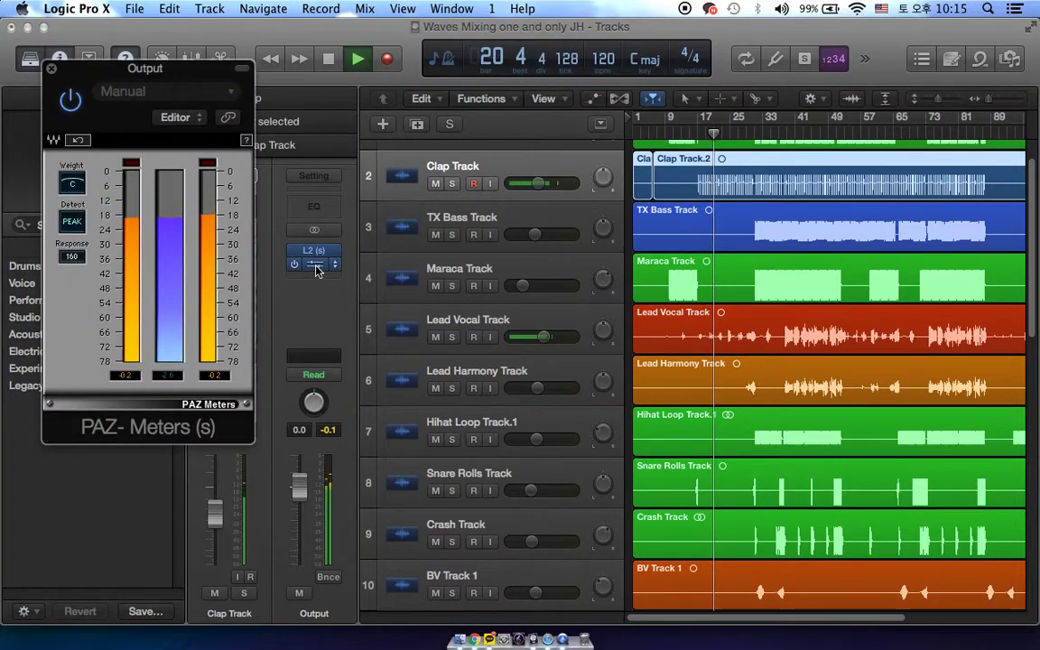
drag(181, 72, 134, 73)
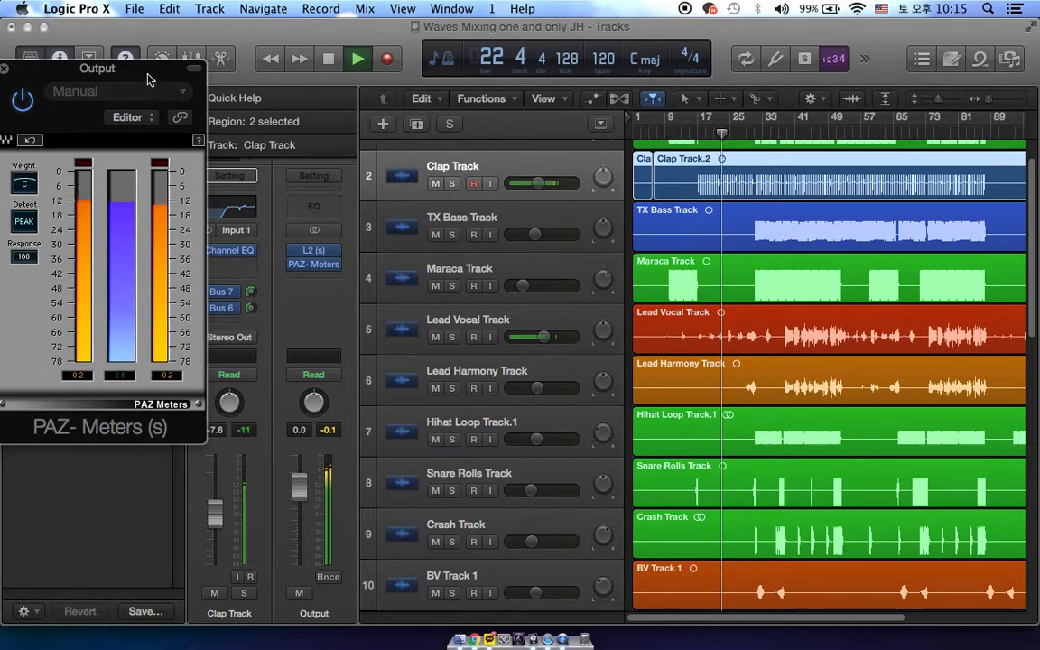
Select the TX Bass Track, view its RCompressor settings beside the meters and close the compressor.
key(Down)
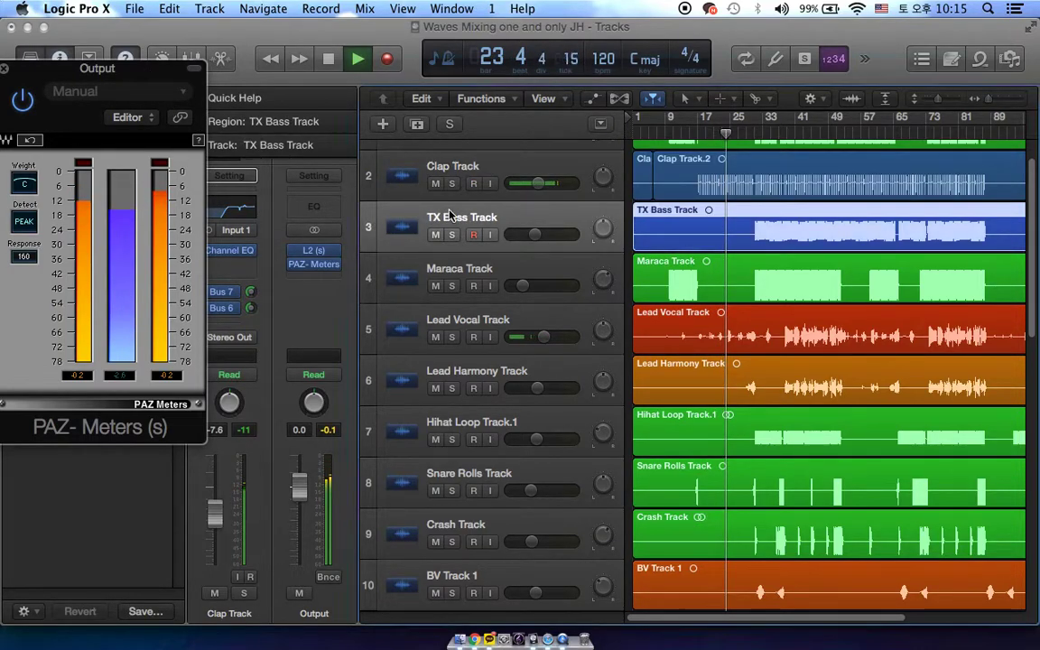
click(231, 288)
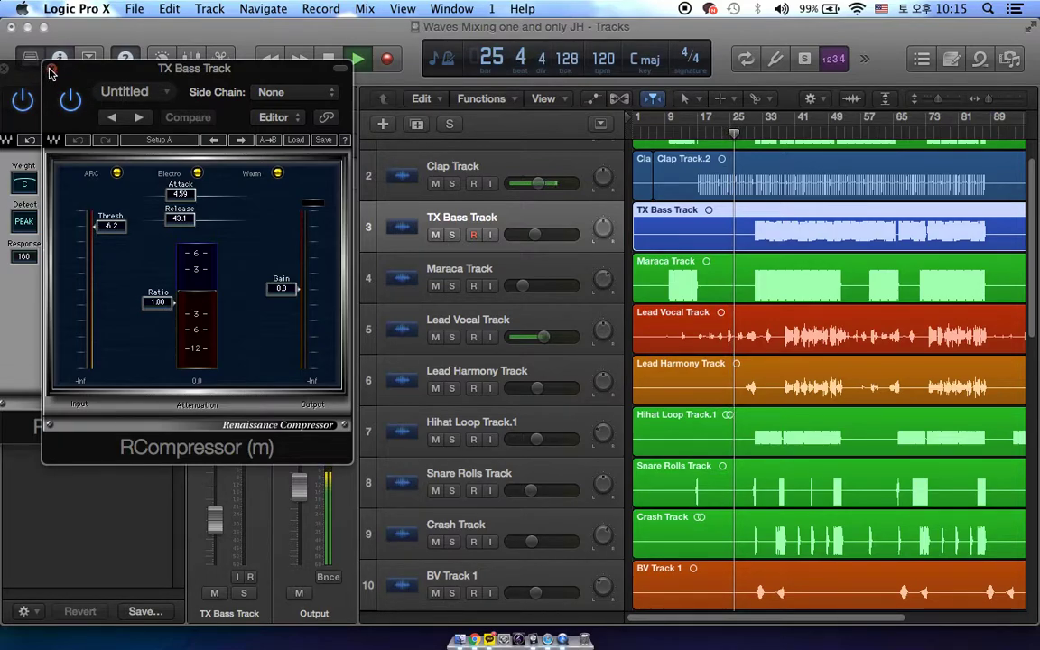
drag(176, 68, 352, 74)
key(super+w)
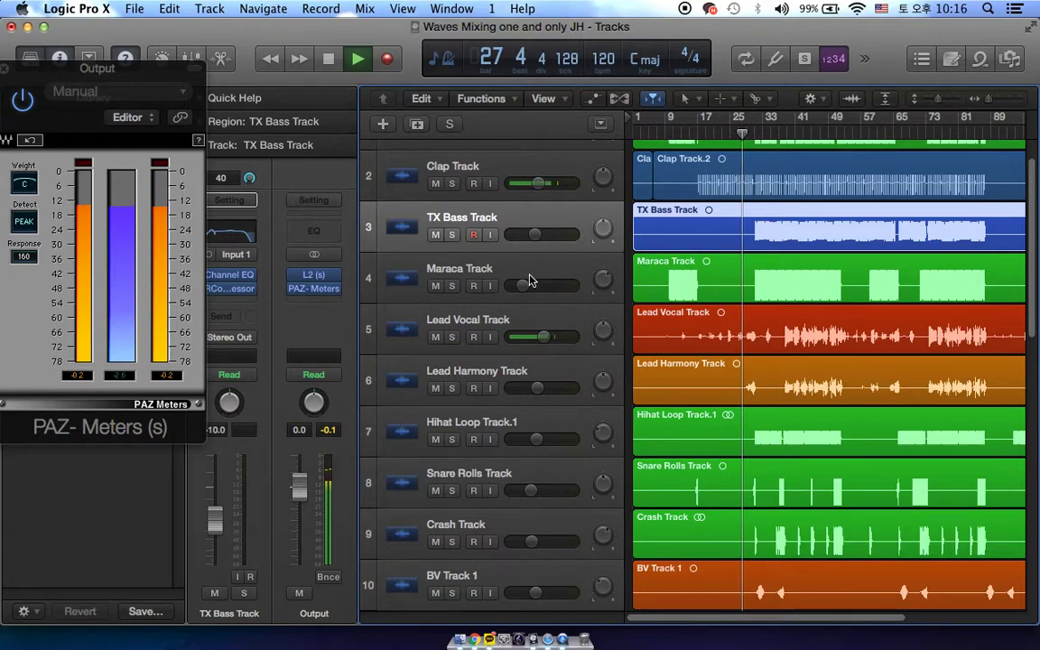
View the Kramer Tape plug-in on the Lead Vocal Track, arrange it with the meter window and hide all plug-in windows.
click(496, 324)
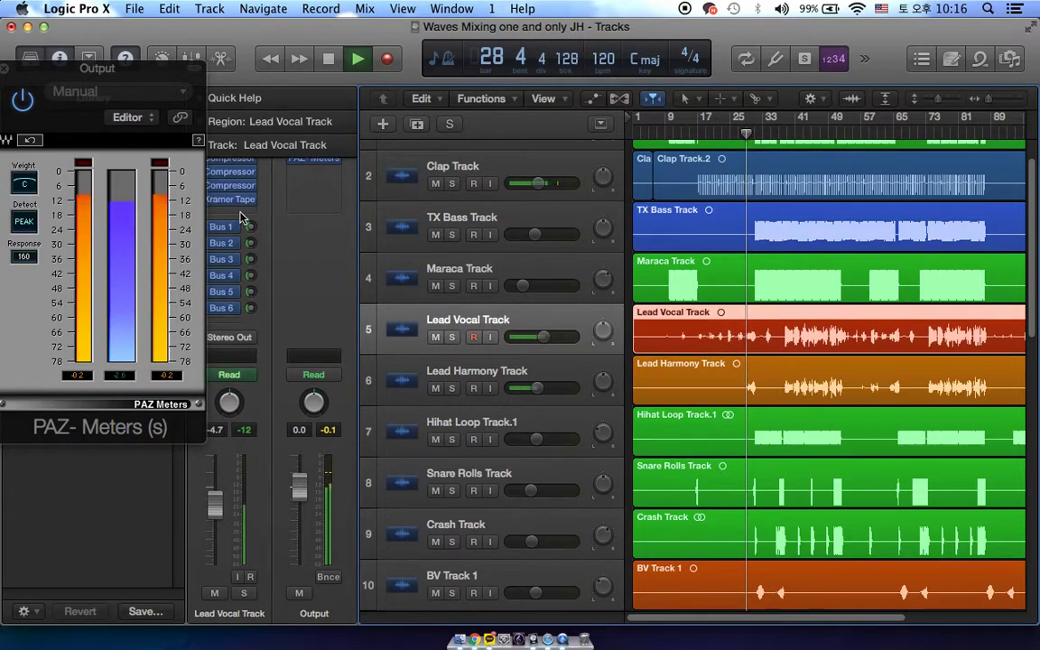
click(232, 205)
drag(349, 95, 324, 43)
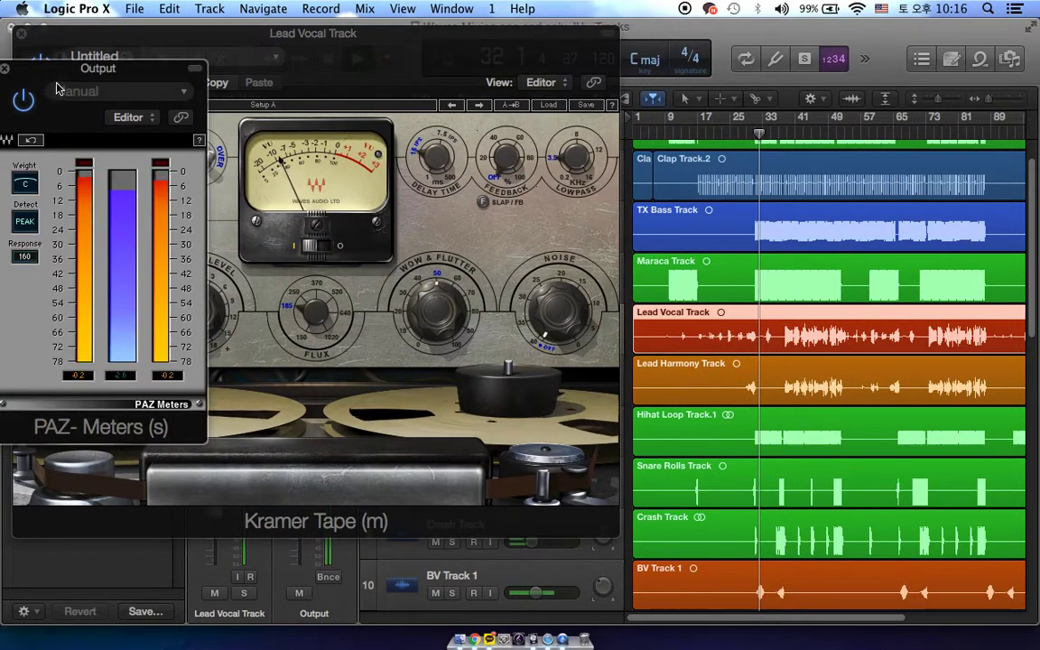
drag(56, 88, 63, 5)
drag(222, 23, 220, 40)
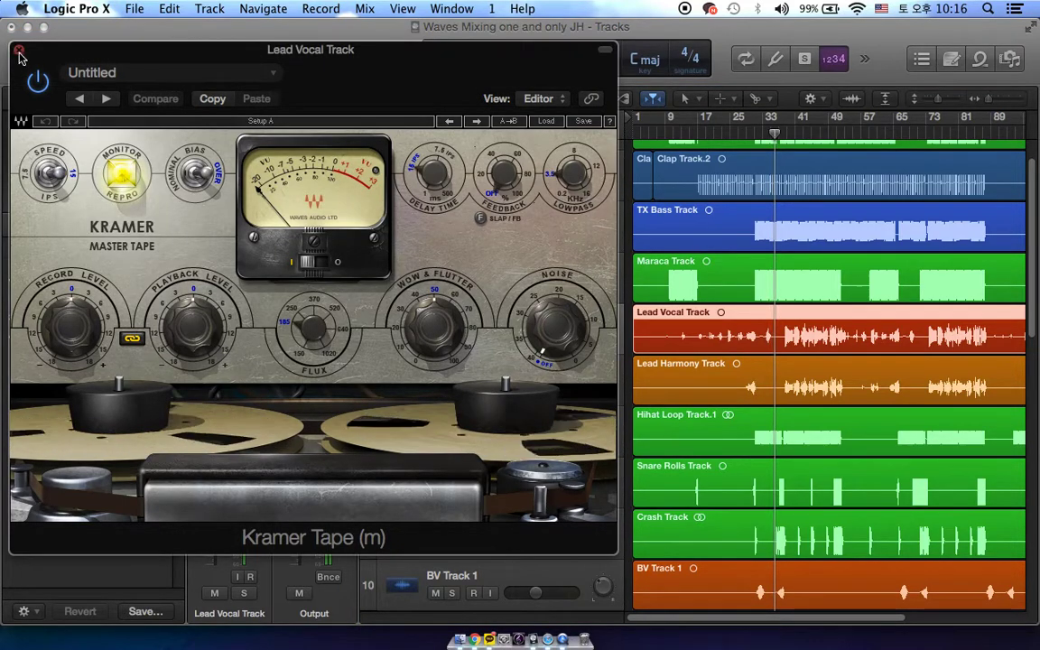
key(v)
Hide the inspector, look through the tracks of the arrangement and select the TX Bass Track region.
scroll(650, 280, up, 2)
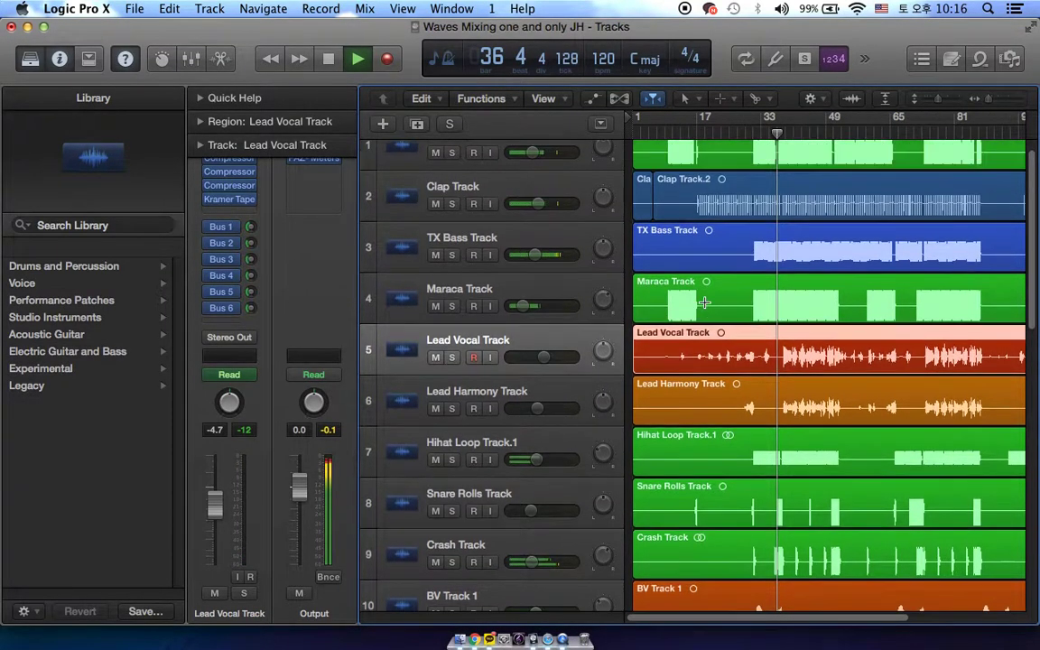
click(52, 61)
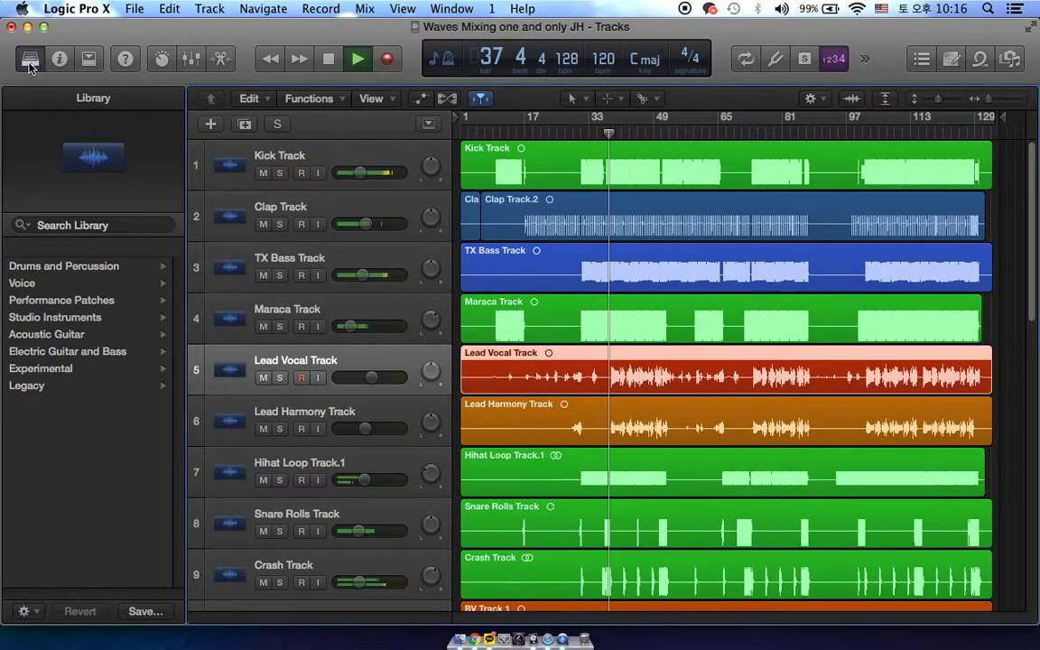
scroll(727, 353, down, 4)
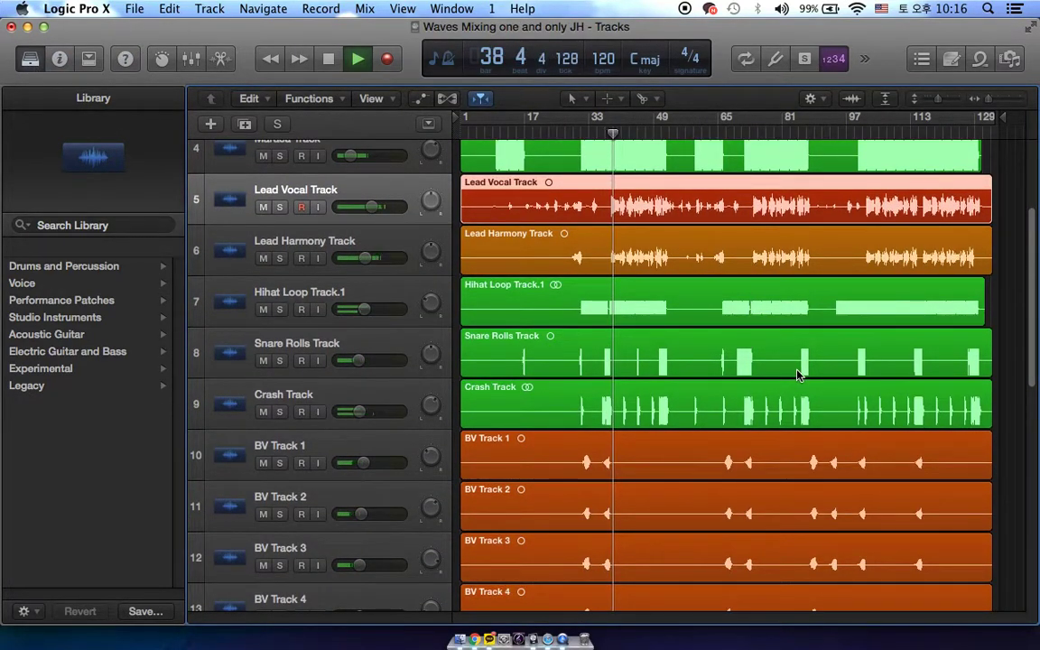
scroll(799, 375, up, 4)
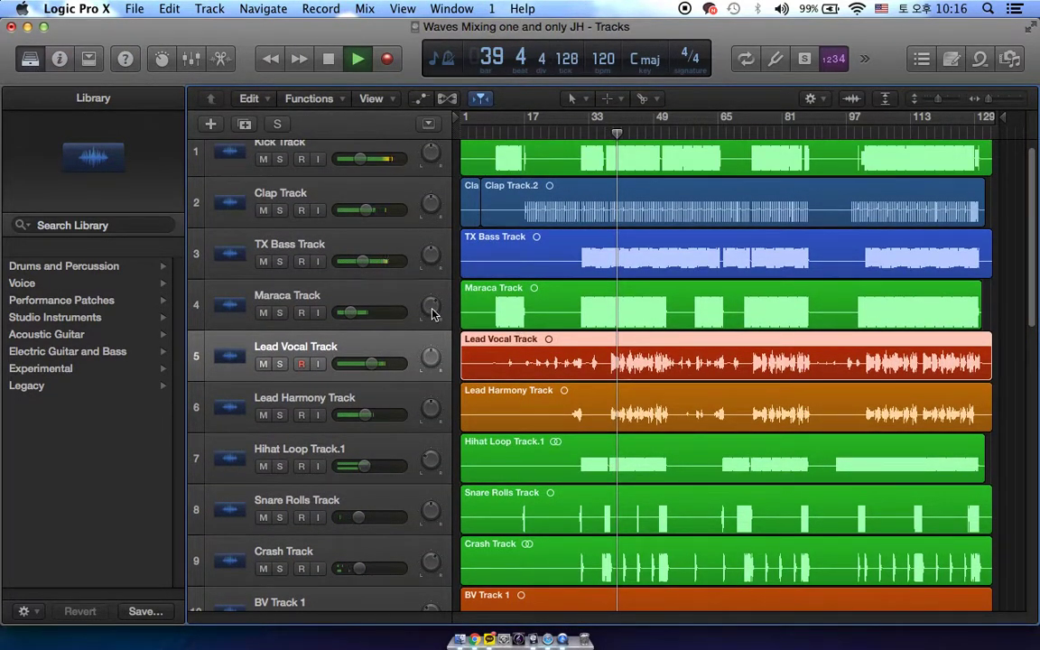
click(668, 267)
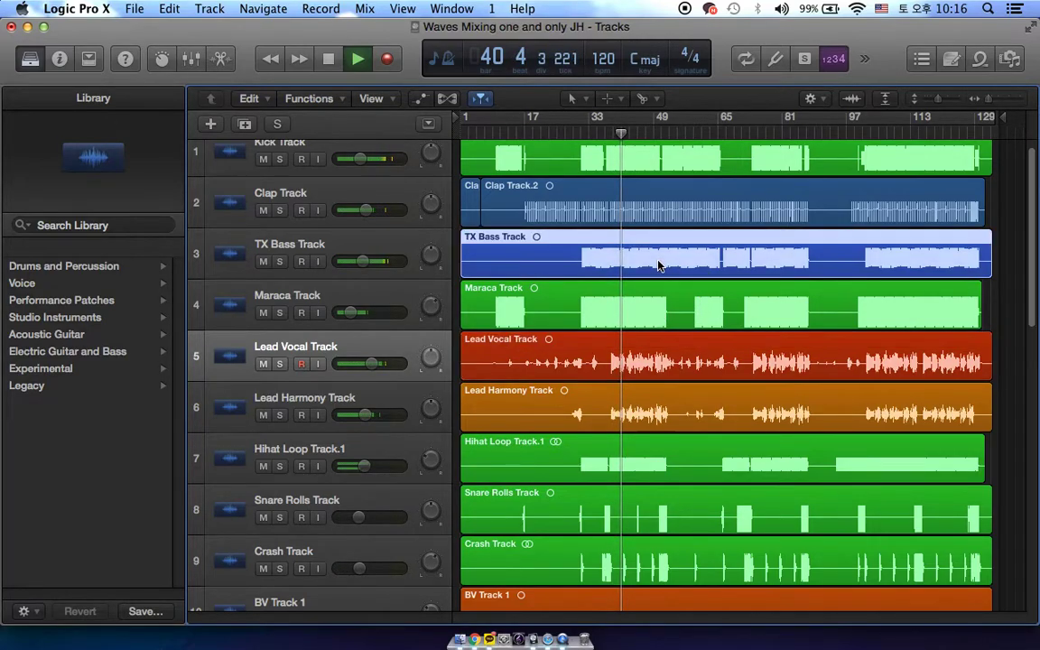
scroll(776, 343, down, 15)
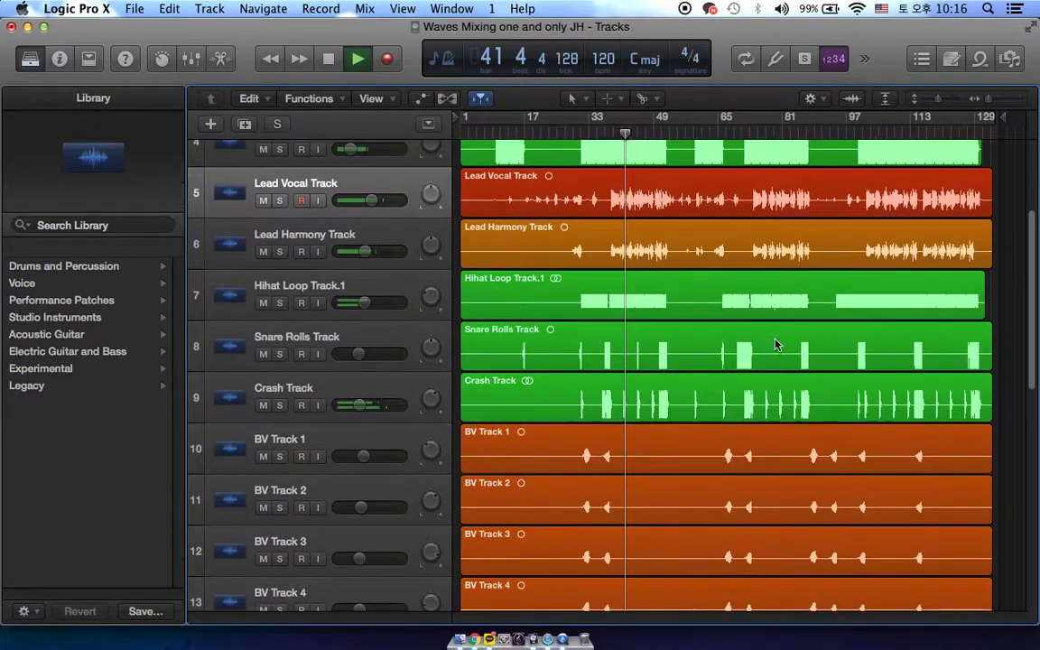
scroll(777, 344, up, 3)
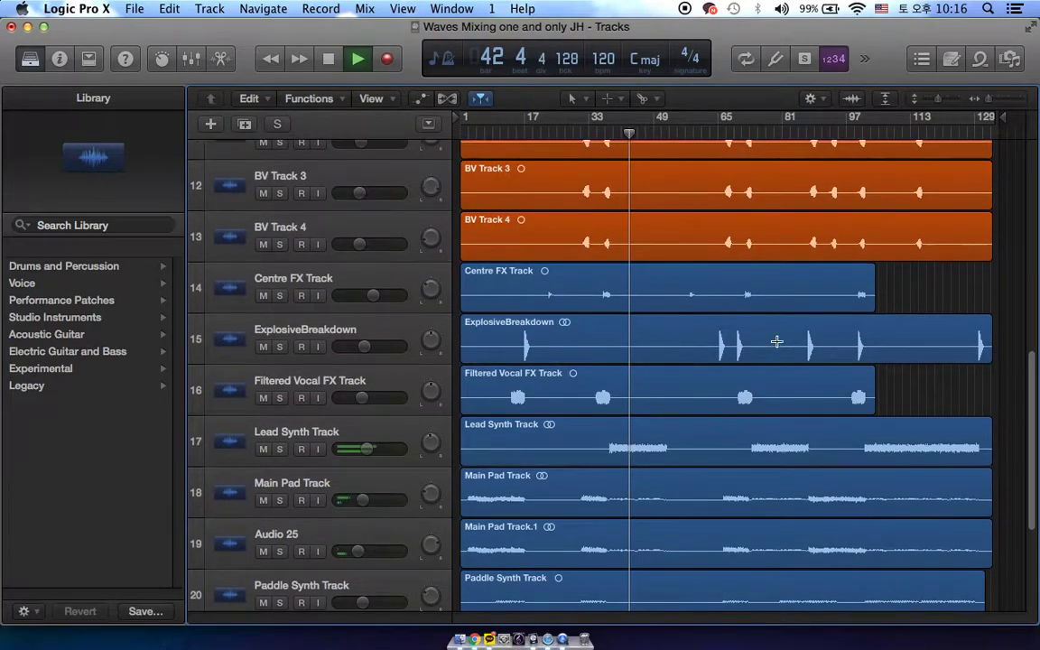
Reduce the vertical zoom of the arrangement to compact track rows and look over the whole track list.
key(super+Down)
key(super+Right)
key(super+Left)
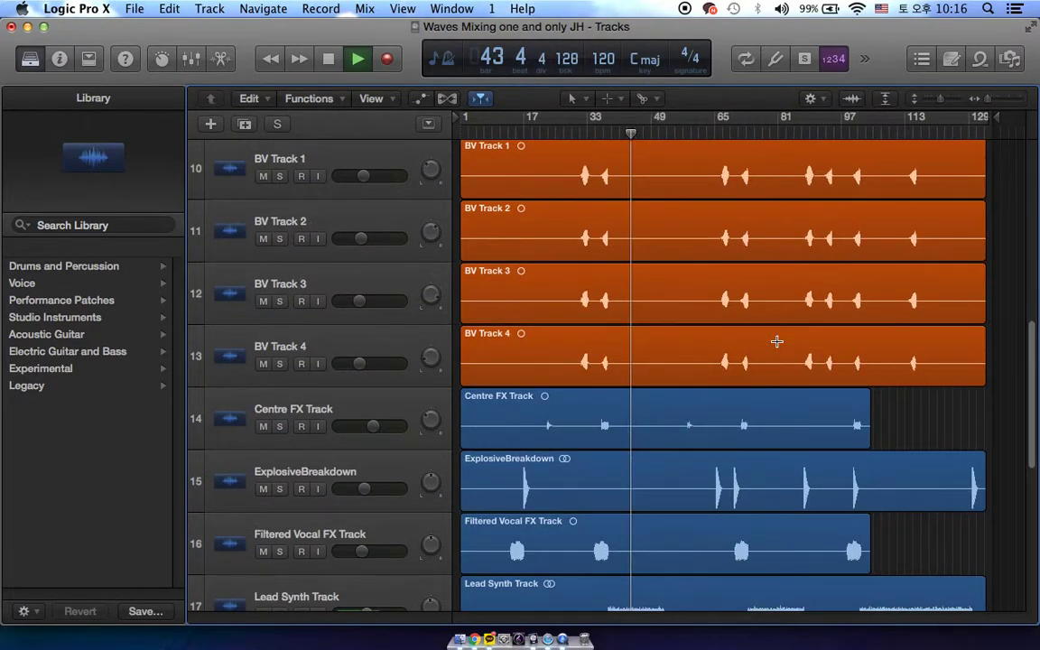
key(super+Up)
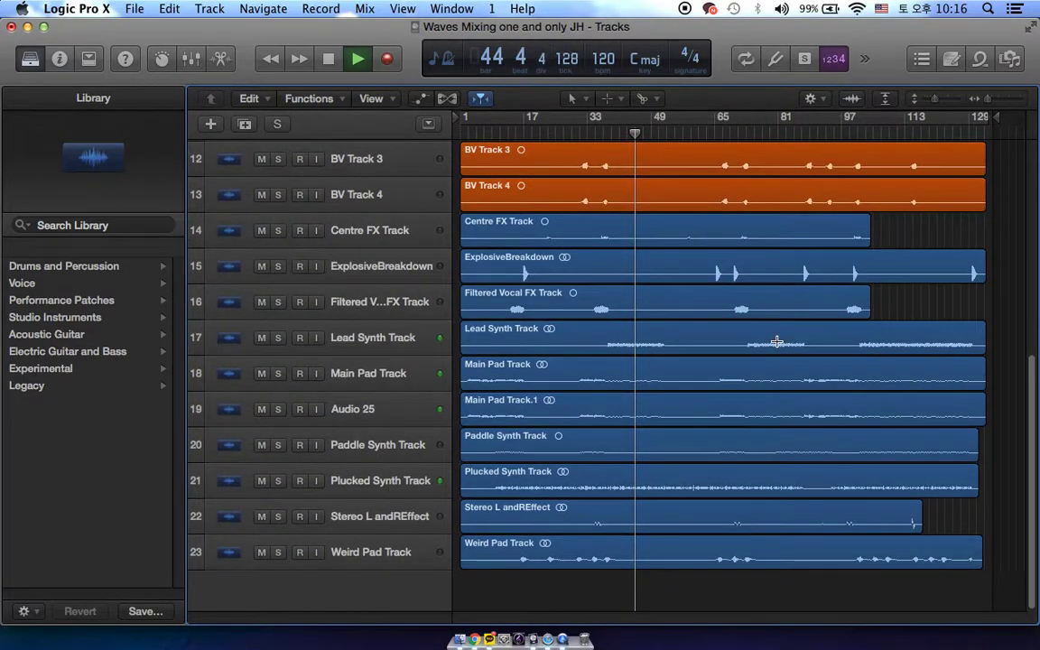
key(super+Up)
scroll(777, 345, up, 5)
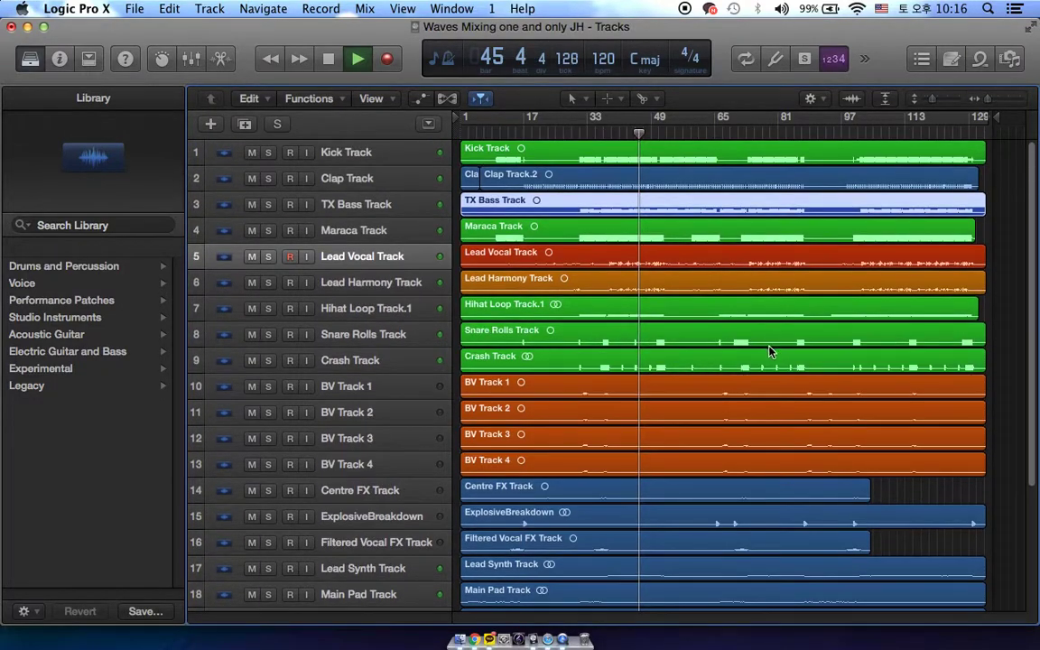
scroll(417, 374, down, 5)
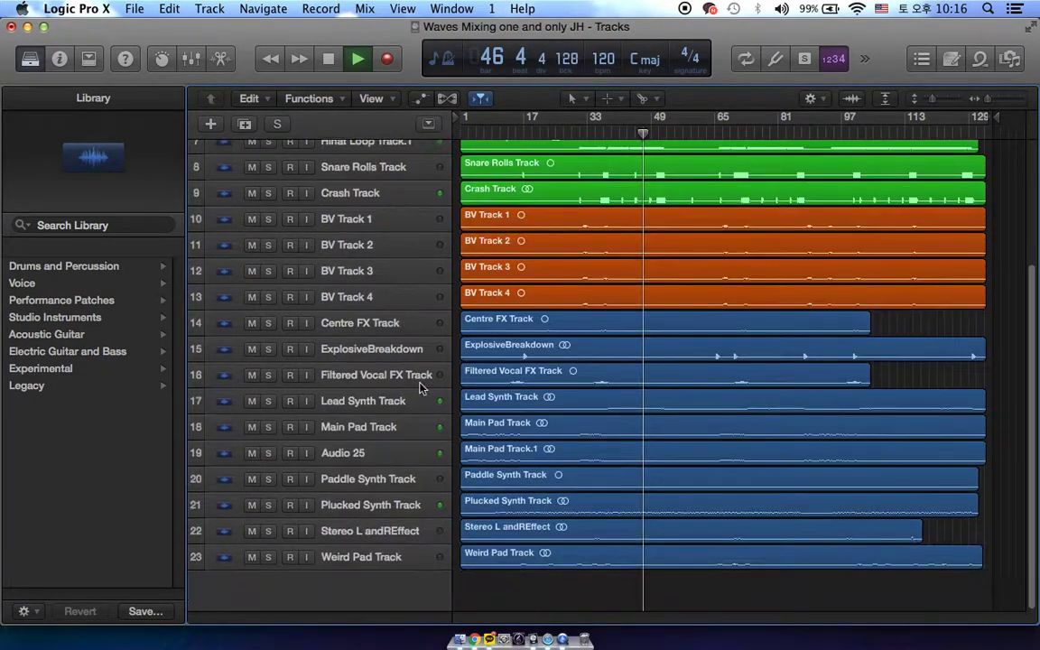
Select the Weird Pad Track, hide the Library and show the inspector with its channel strips.
click(349, 558)
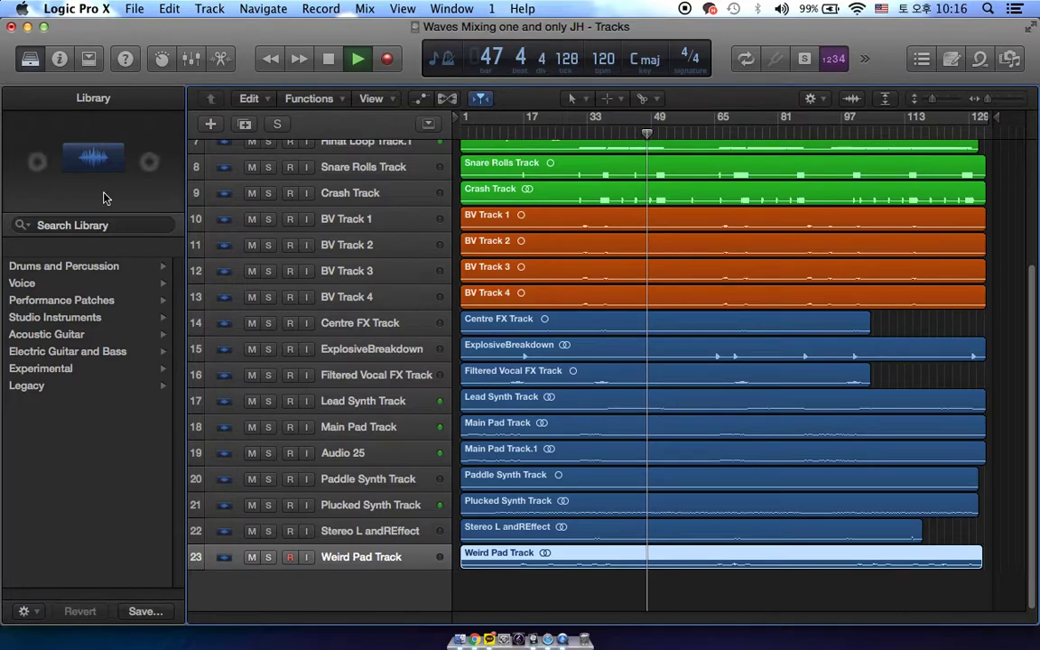
click(29, 61)
click(59, 59)
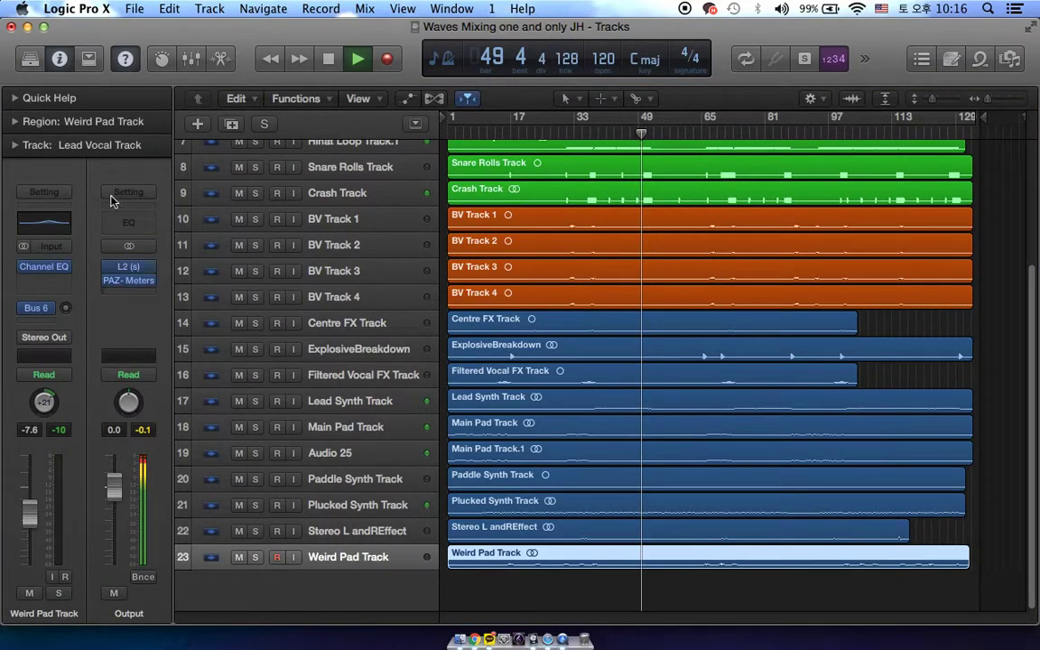
Check and close the Smart Controls, show the mixer below the tracks and reduce its height to display the channels' Audio FX slots.
click(162, 59)
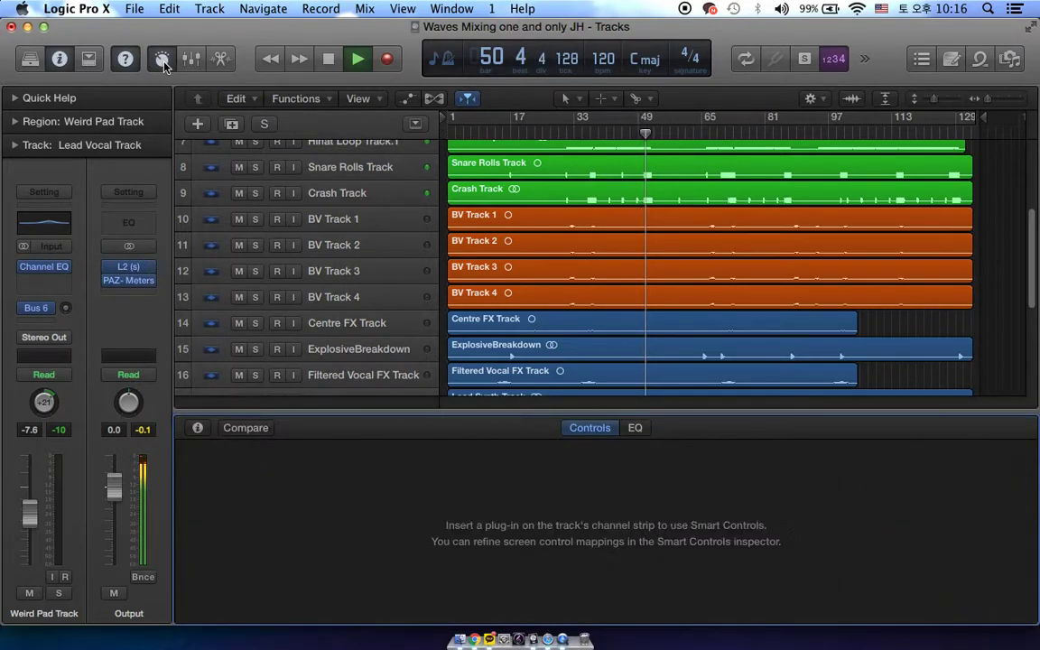
click(164, 61)
click(188, 60)
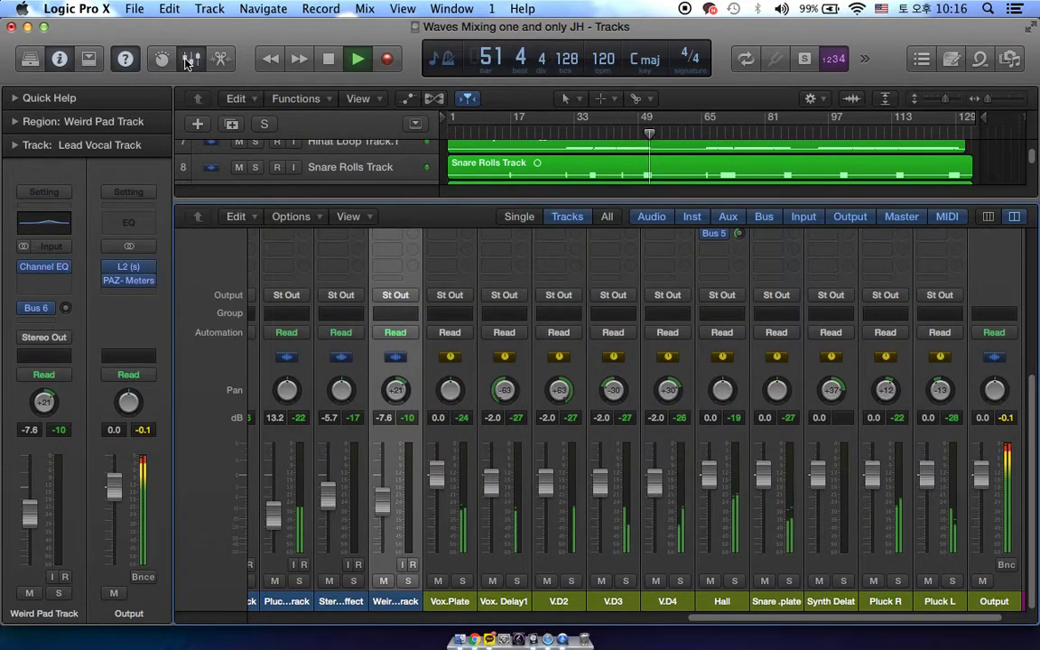
drag(411, 201, 442, 436)
scroll(483, 553, up, 10)
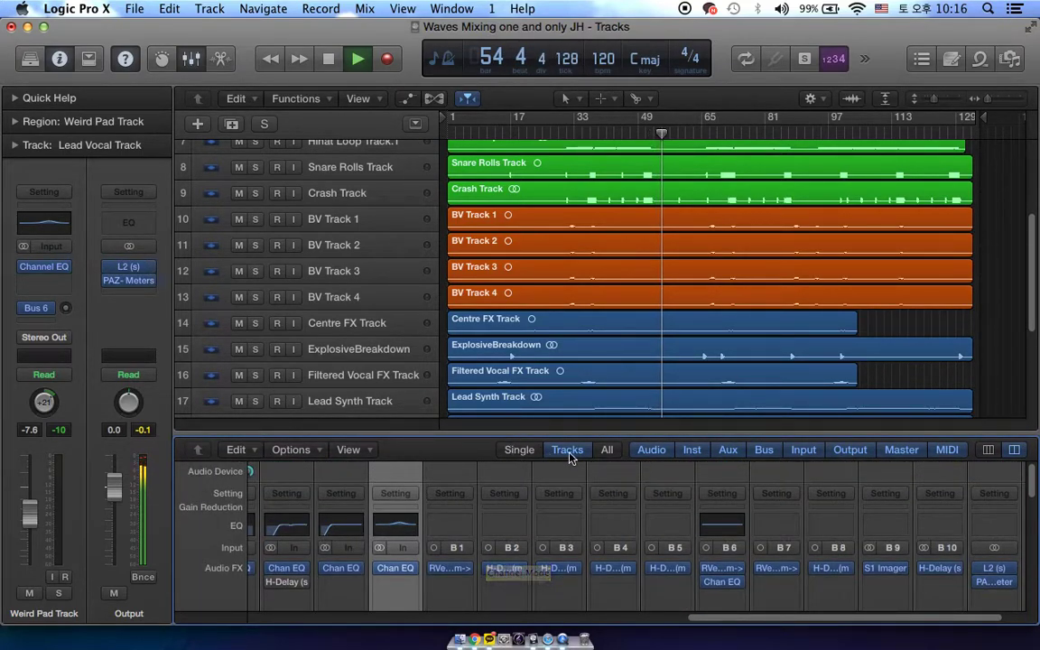
Close the mixer, display the tracks' volume automation to look over the BV and Lead Vocal curves, and hide it again.
key(x)
click(594, 296)
key(a)
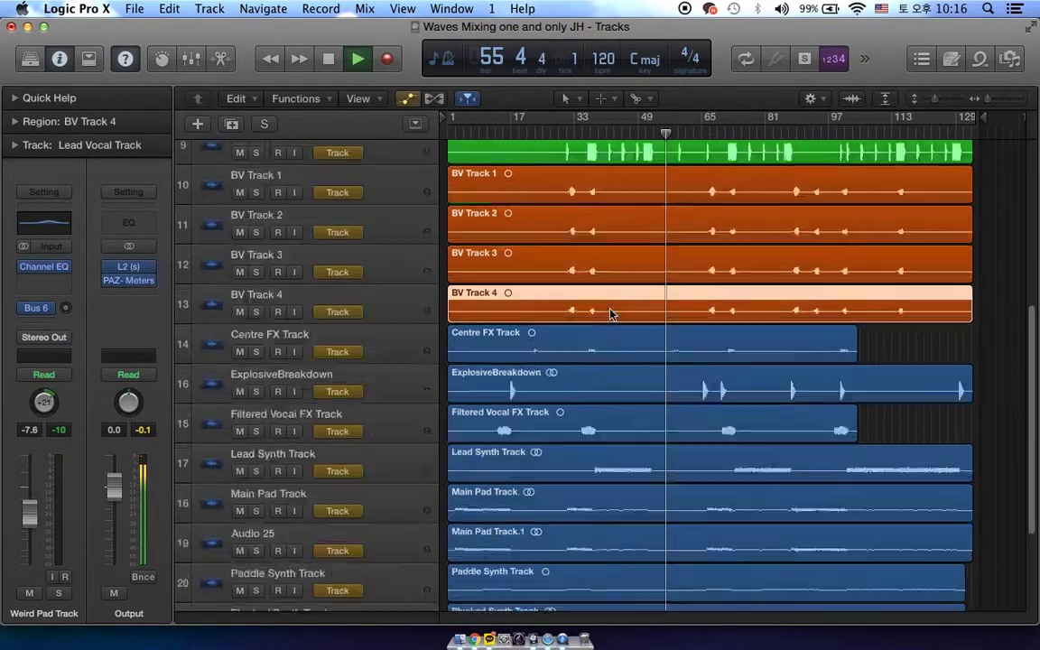
scroll(746, 365, up, 6)
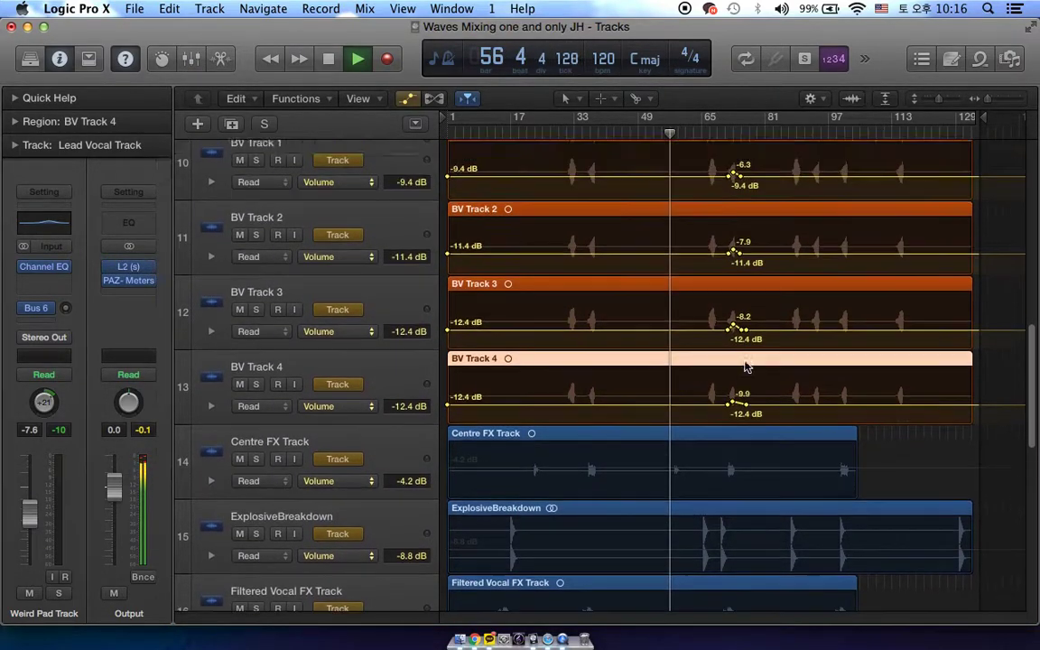
scroll(746, 365, up, 12)
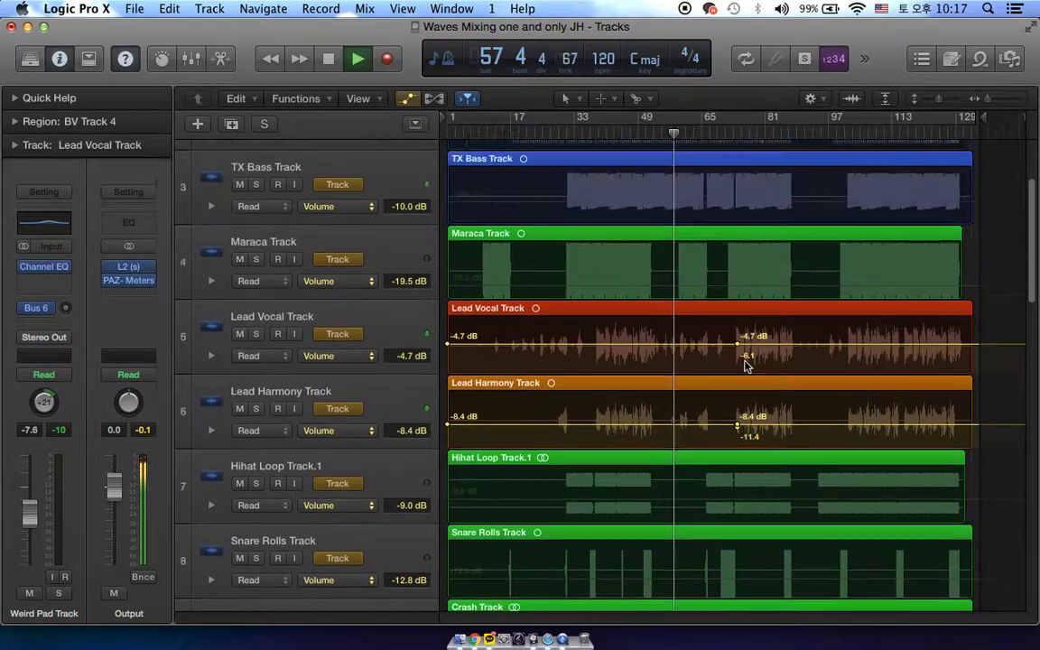
scroll(745, 366, up, 2)
key(a)
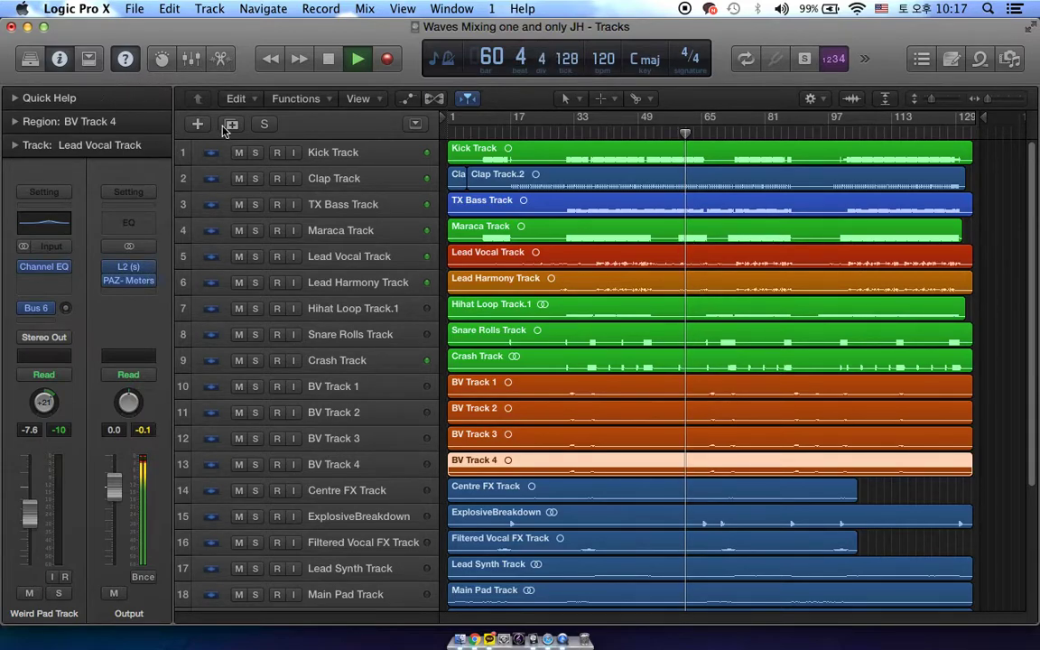
Select the Kick Track and the Clap Track in turn to view their channel strips in the inspector.
click(356, 162)
scroll(379, 209, down, 2)
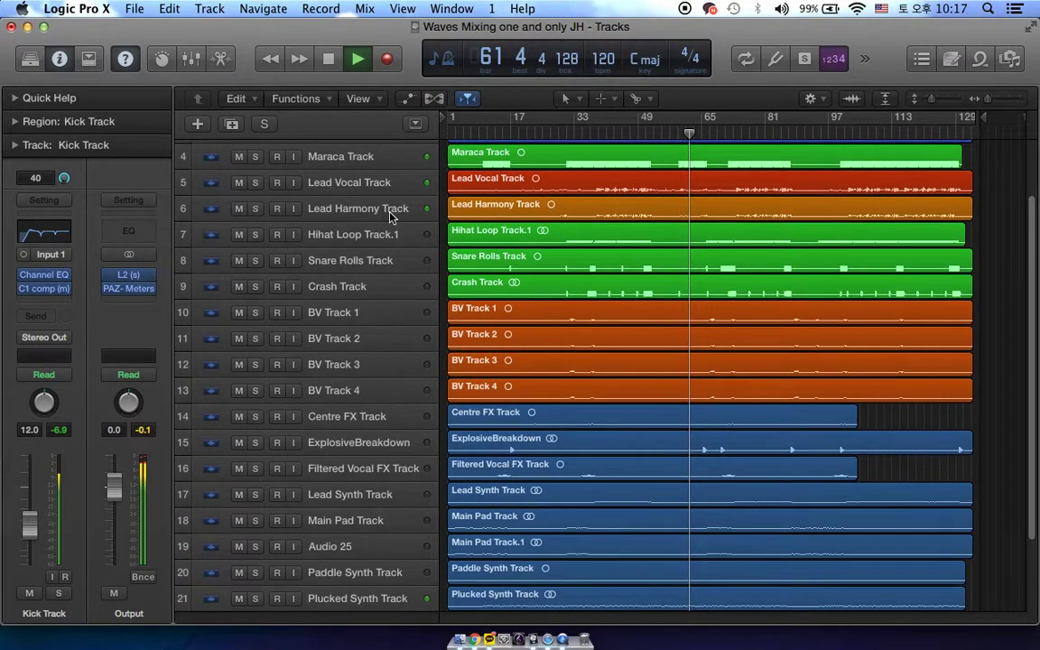
scroll(390, 215, up, 2)
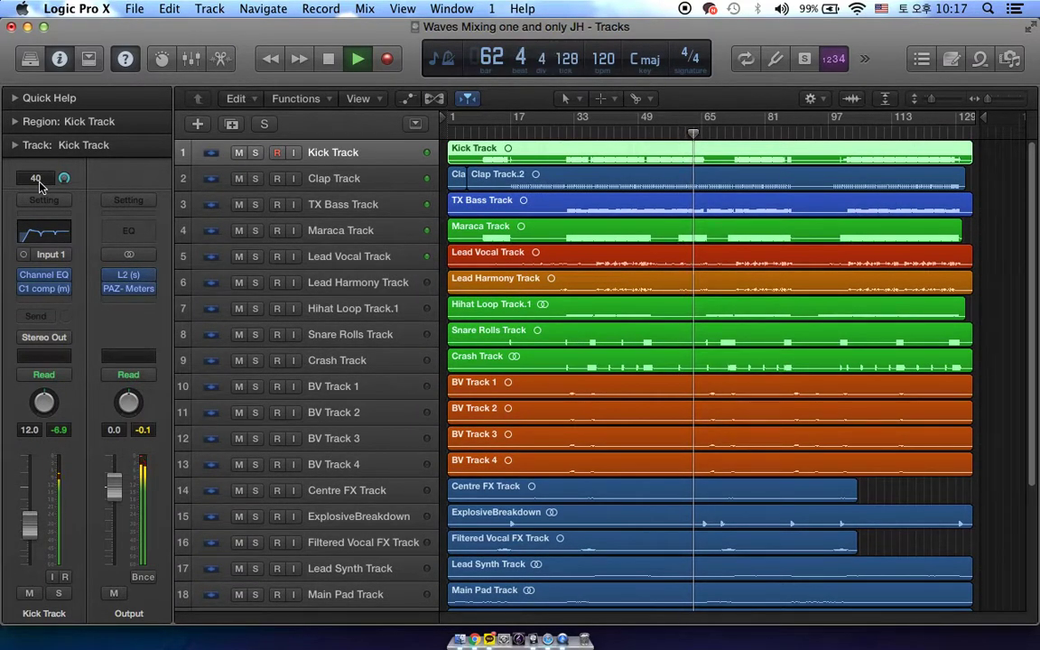
click(320, 178)
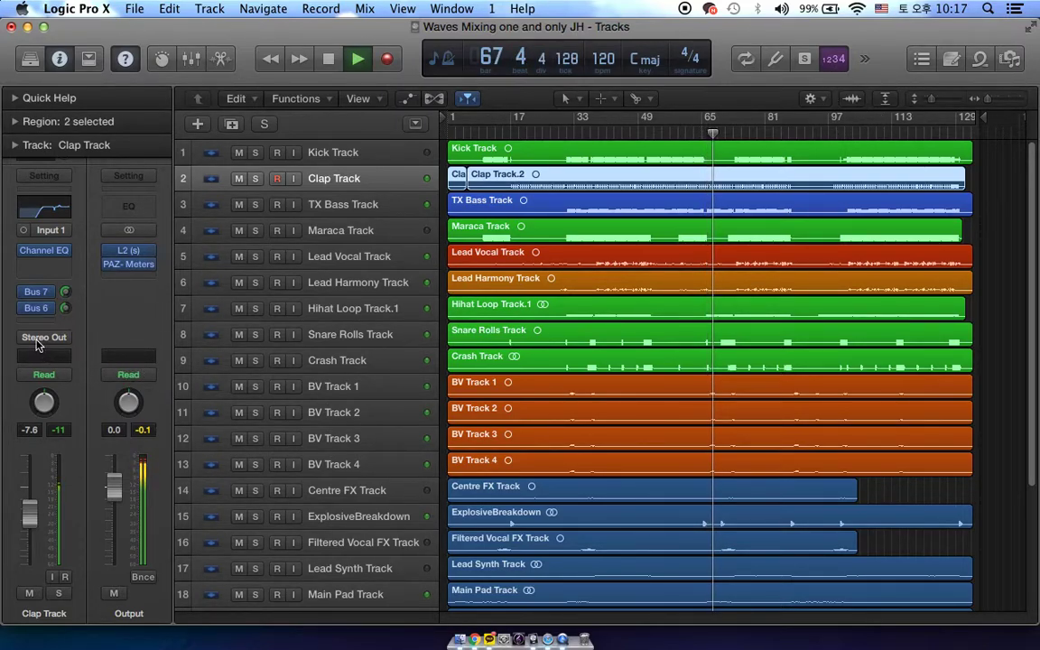
Open the PAZ-Meters on the Output channel, select the Lead Vocal Track and move the meter window clear of the inspector.
mouse_move(127, 265)
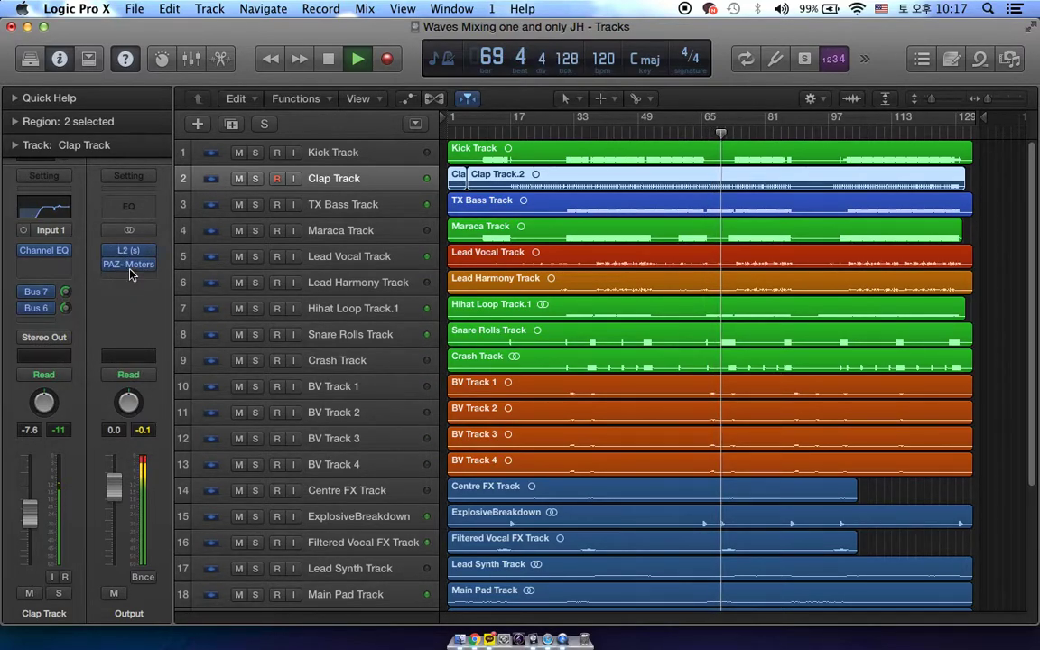
click(130, 268)
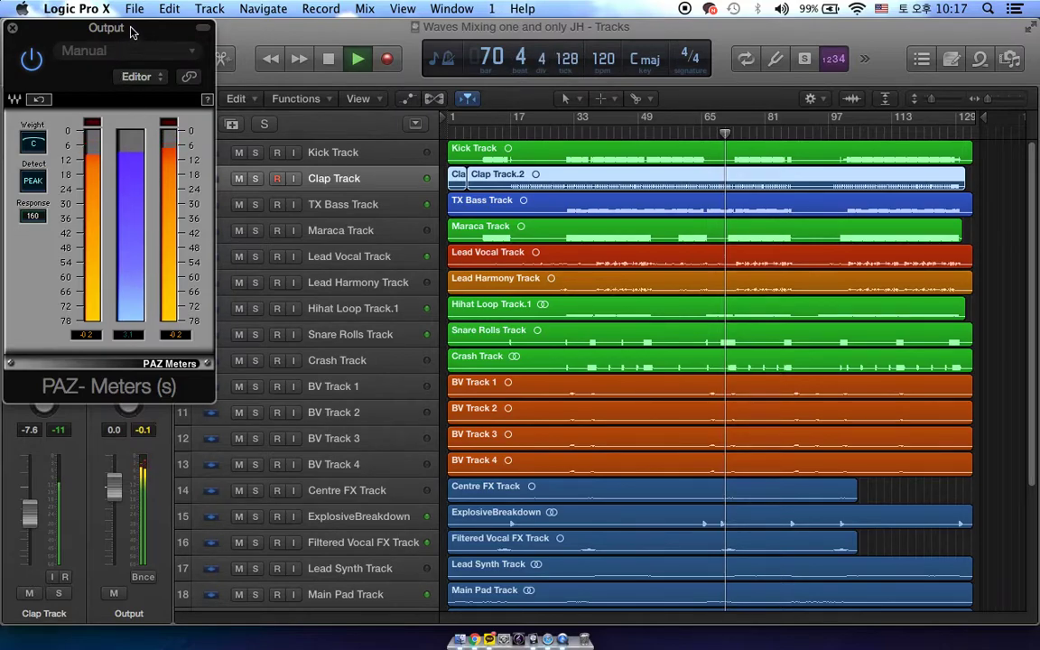
click(302, 257)
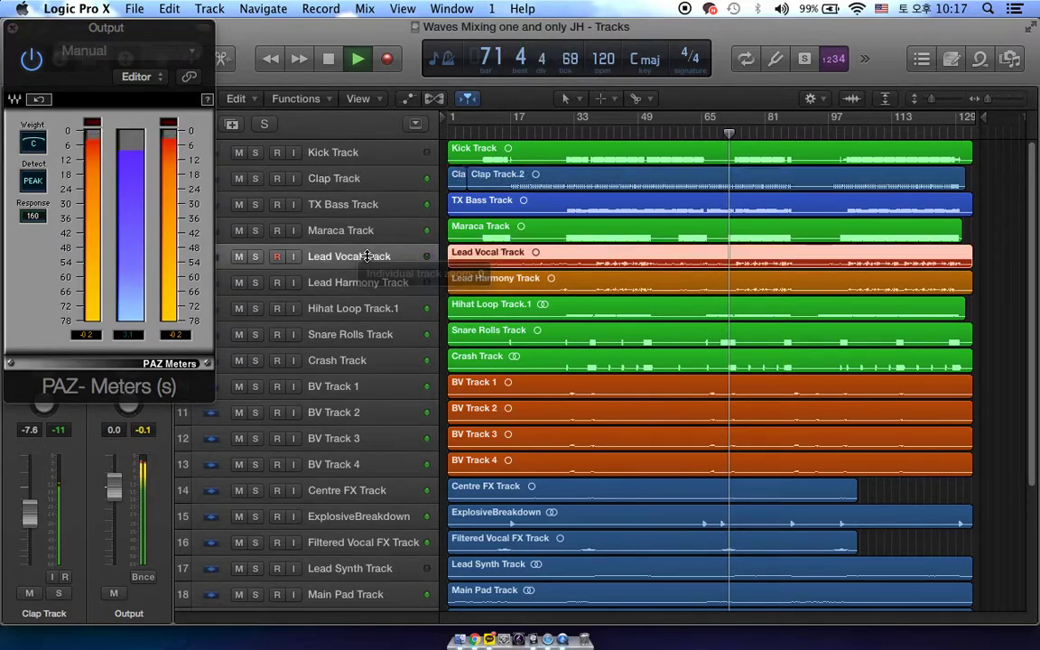
key(i)
drag(136, 28, 514, 82)
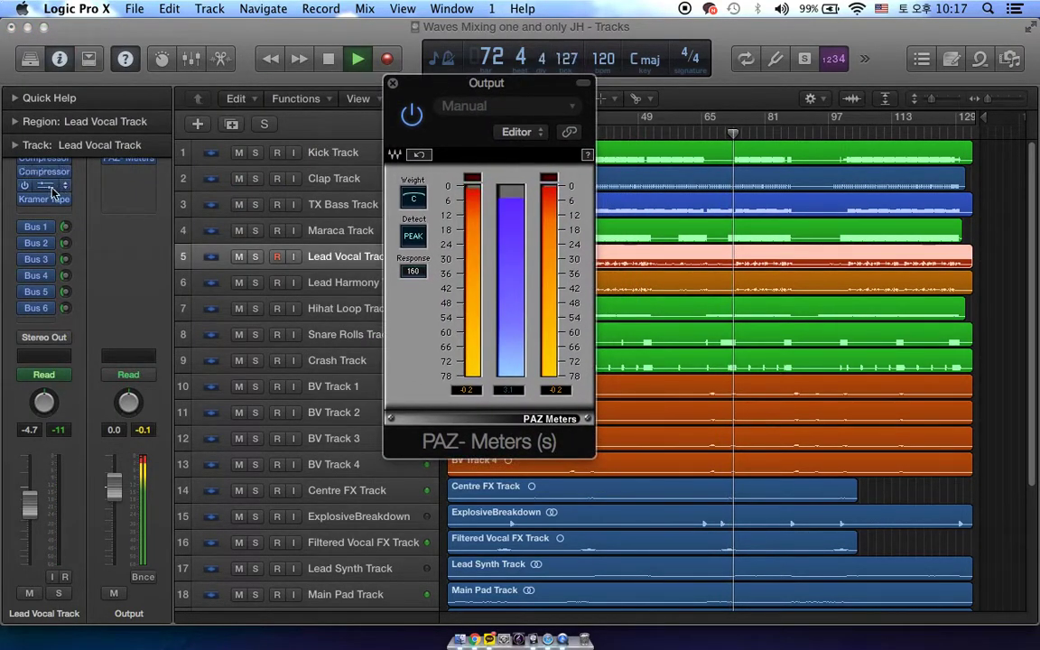
Open Kramer Tape on the Lead Vocal Track and arrange its window beside the PAZ-Meters so both meters can be watched.
click(42, 202)
drag(402, 45, 307, 131)
drag(541, 83, 131, 45)
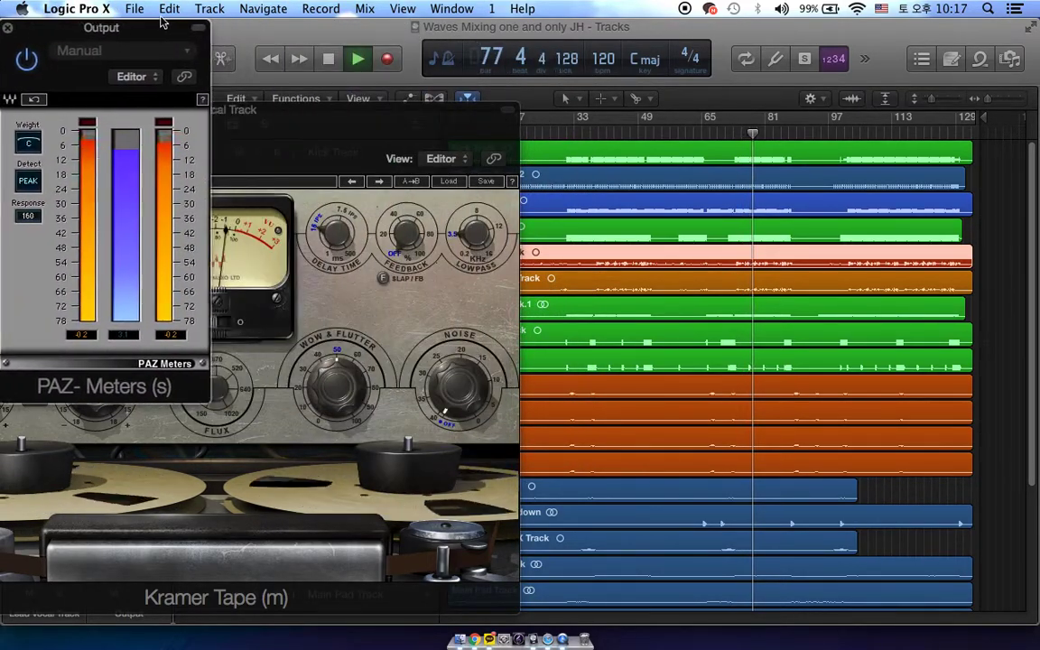
drag(266, 111, 321, 100)
click(107, 28)
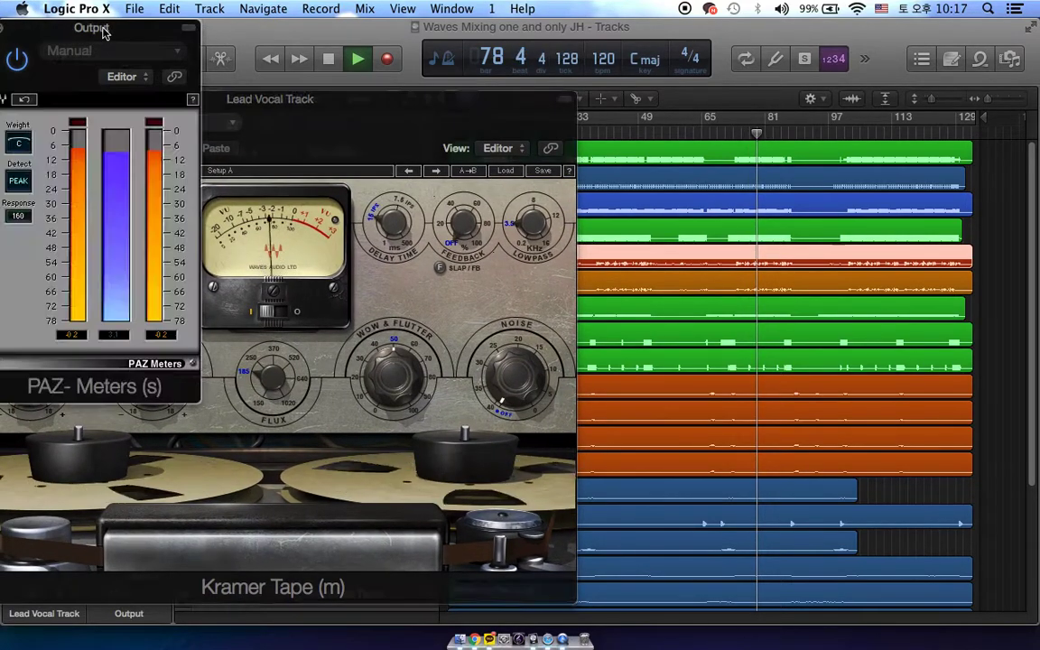
drag(102, 32, 98, 28)
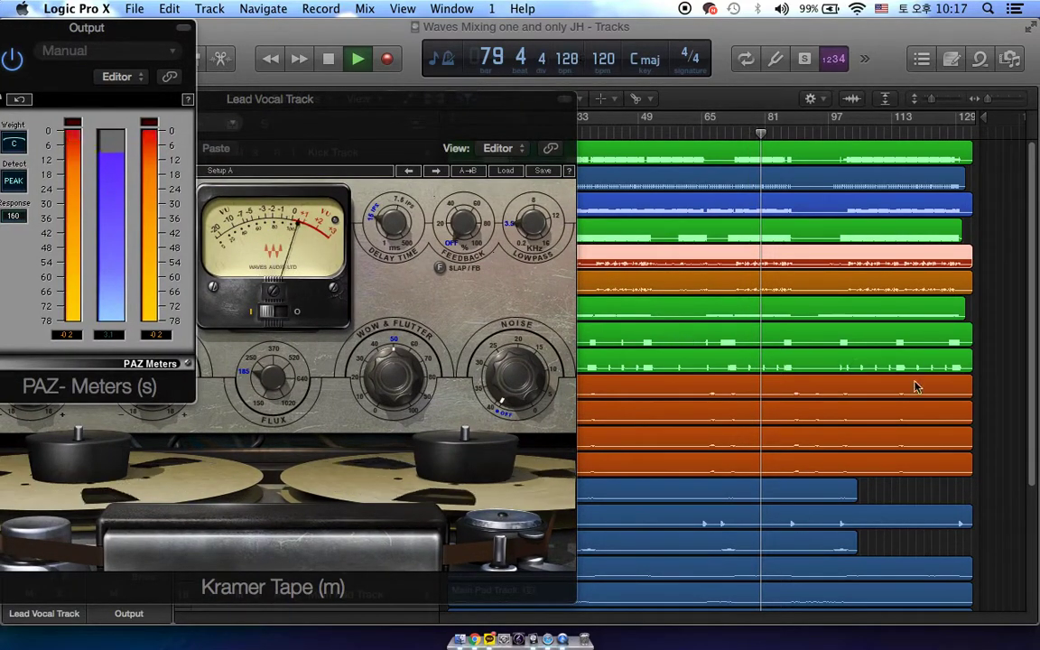
Deselect the Lead Vocal region and close the PAZ-Meters and Kramer Tape windows.
click(988, 387)
scroll(903, 415, up, 1)
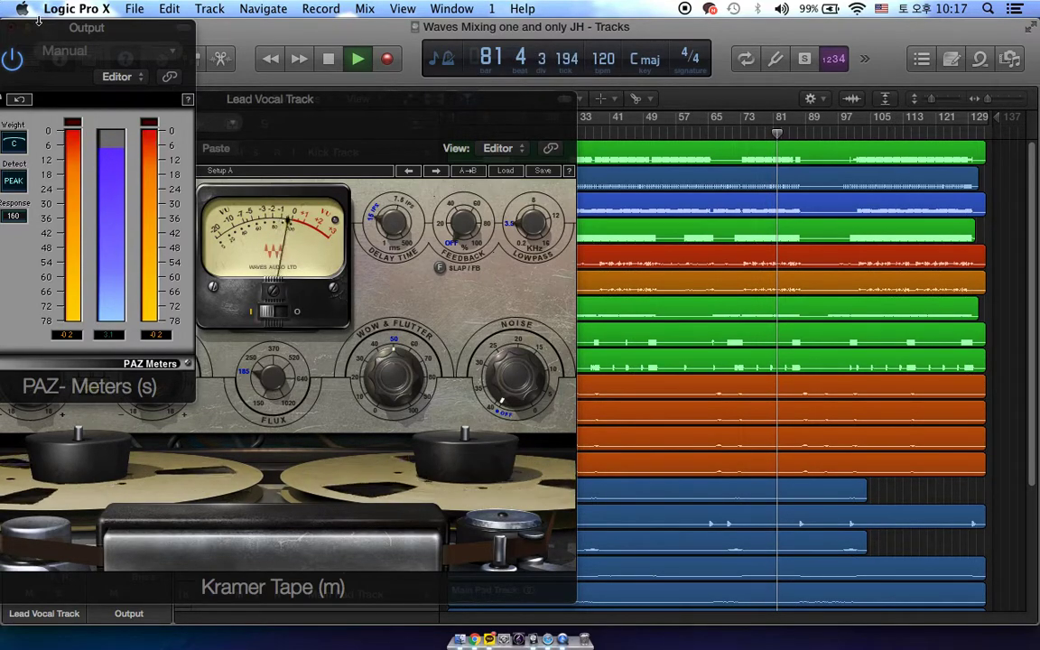
click(12, 29)
key(super+w)
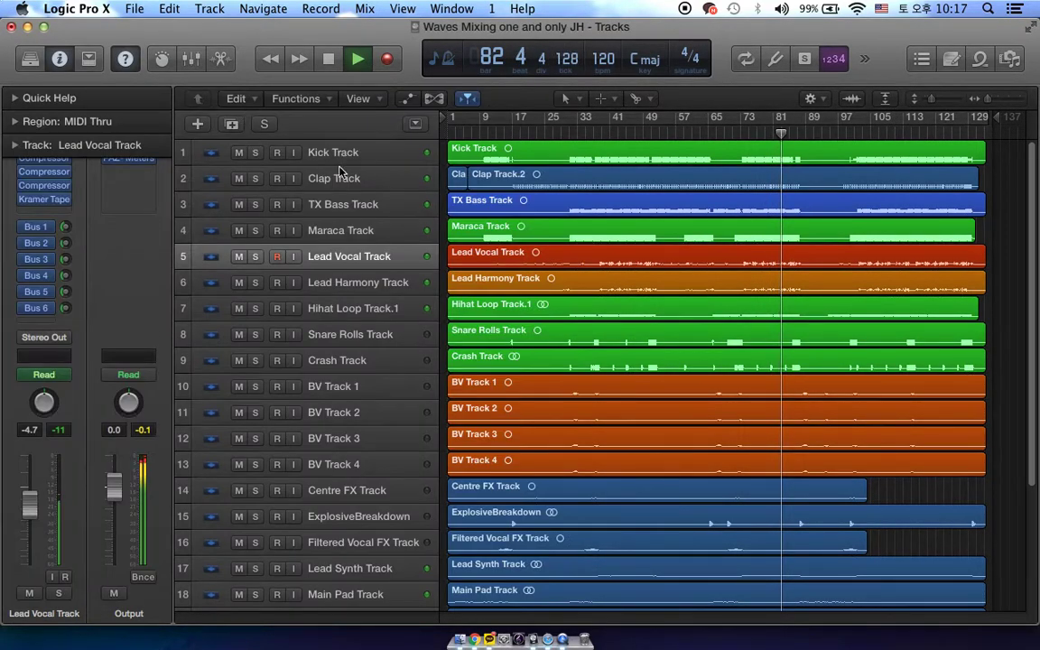
View the Hihat Loop, Crash and ExplosiveBreakdown channel strips, and show the Bus 6 aux strip from ExplosiveBreakdown's send.
key(Down)
key(Down)
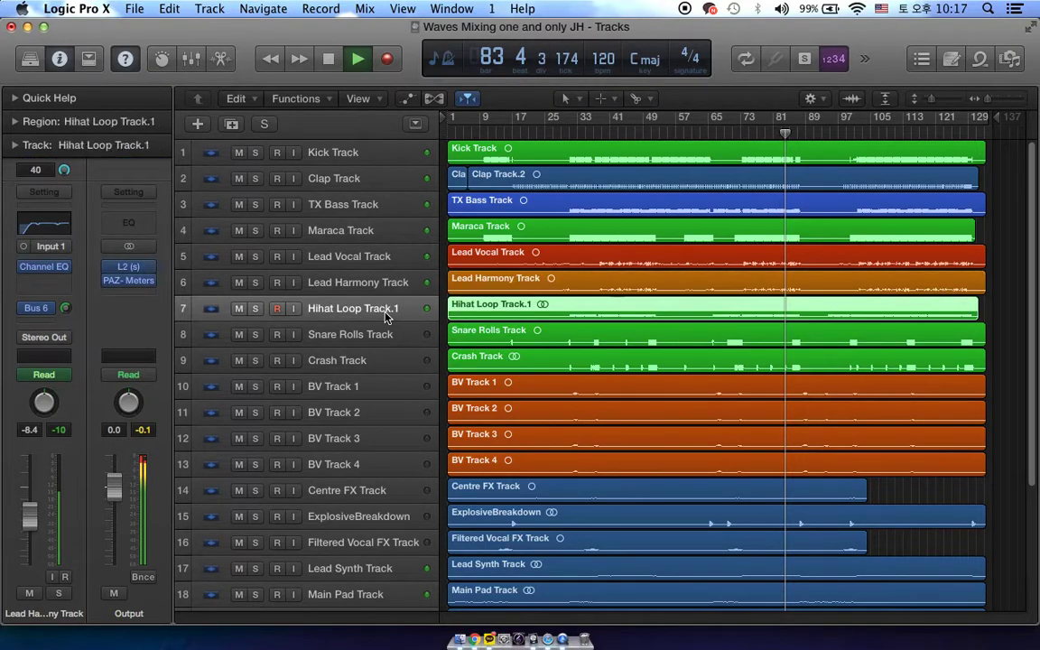
click(398, 365)
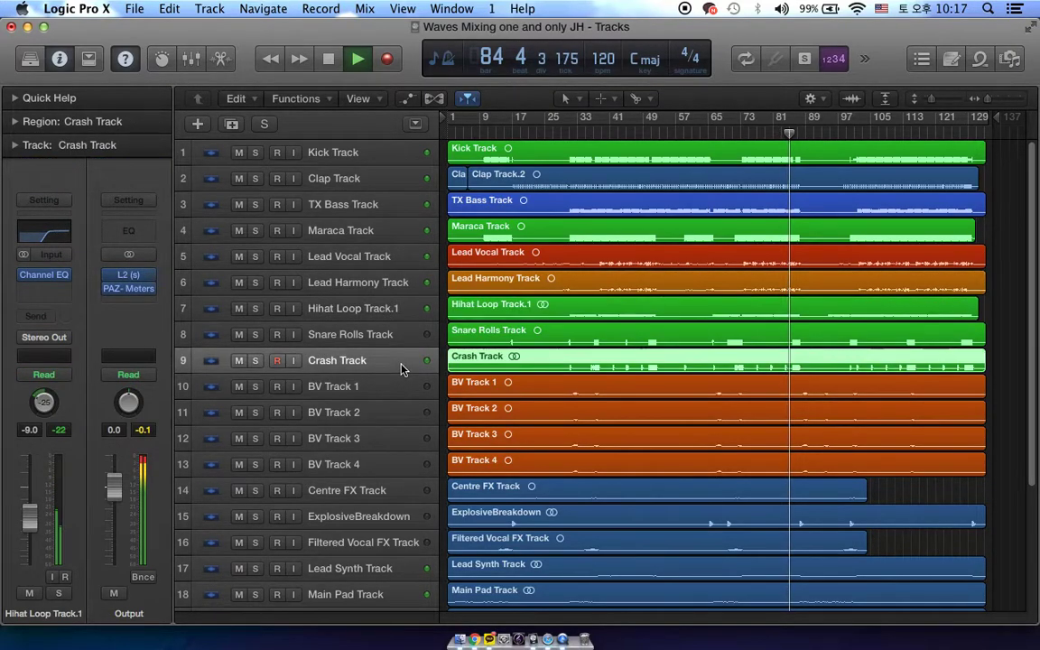
scroll(398, 446, down, 6)
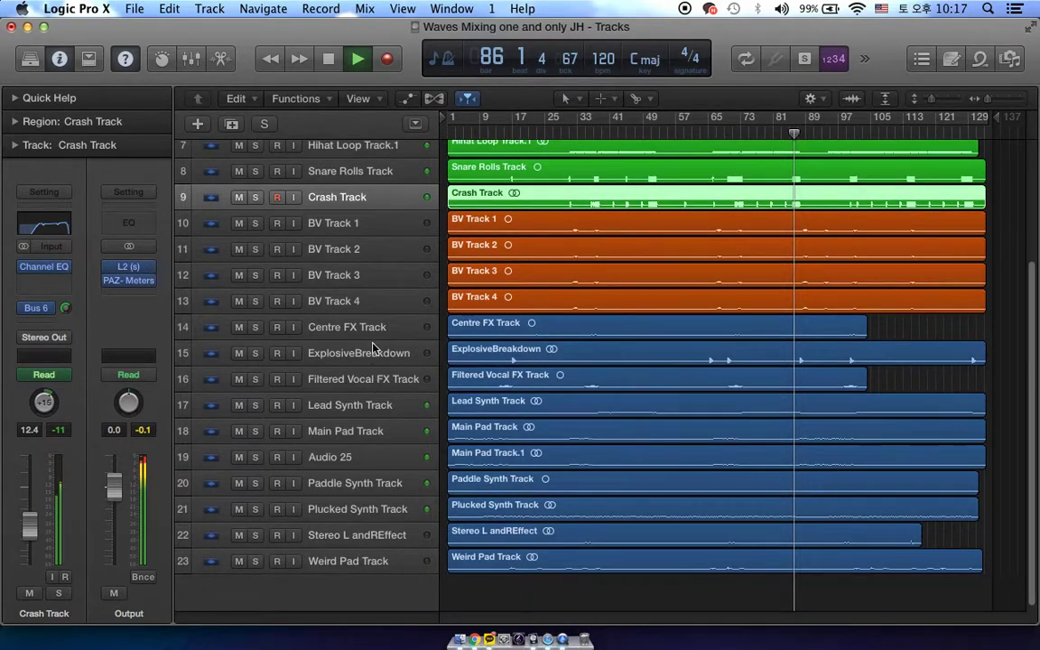
click(375, 359)
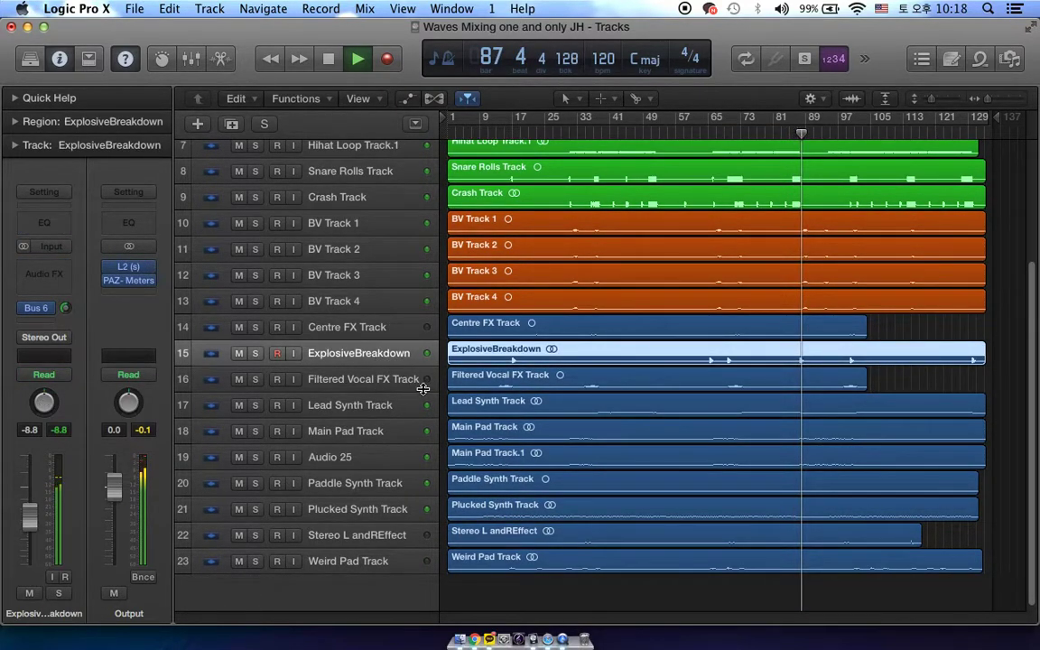
scroll(424, 388, up, 6)
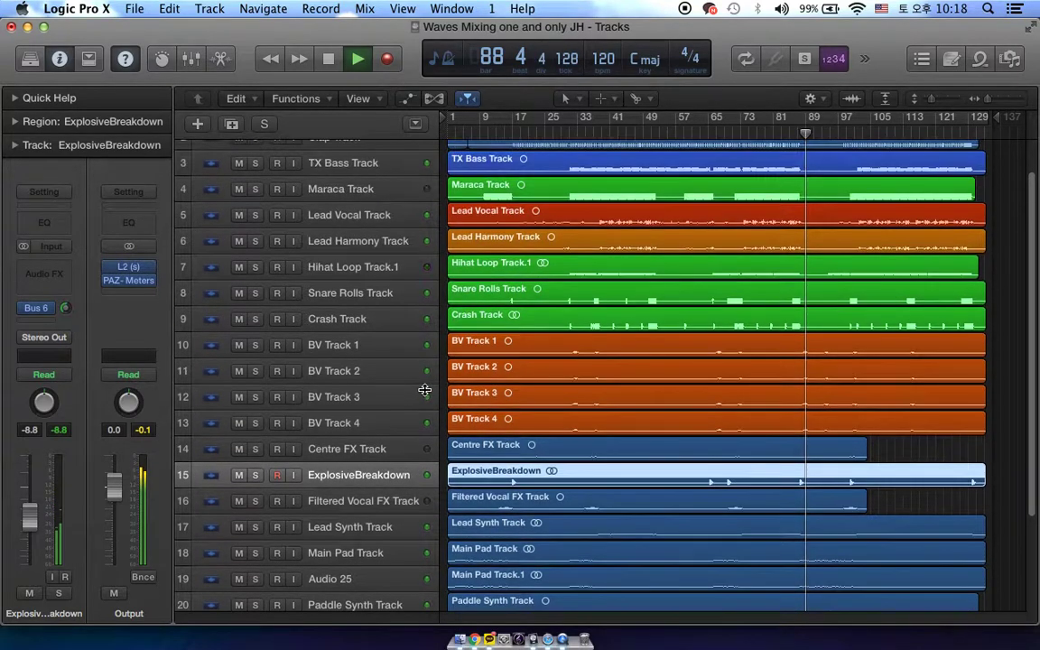
click(39, 308)
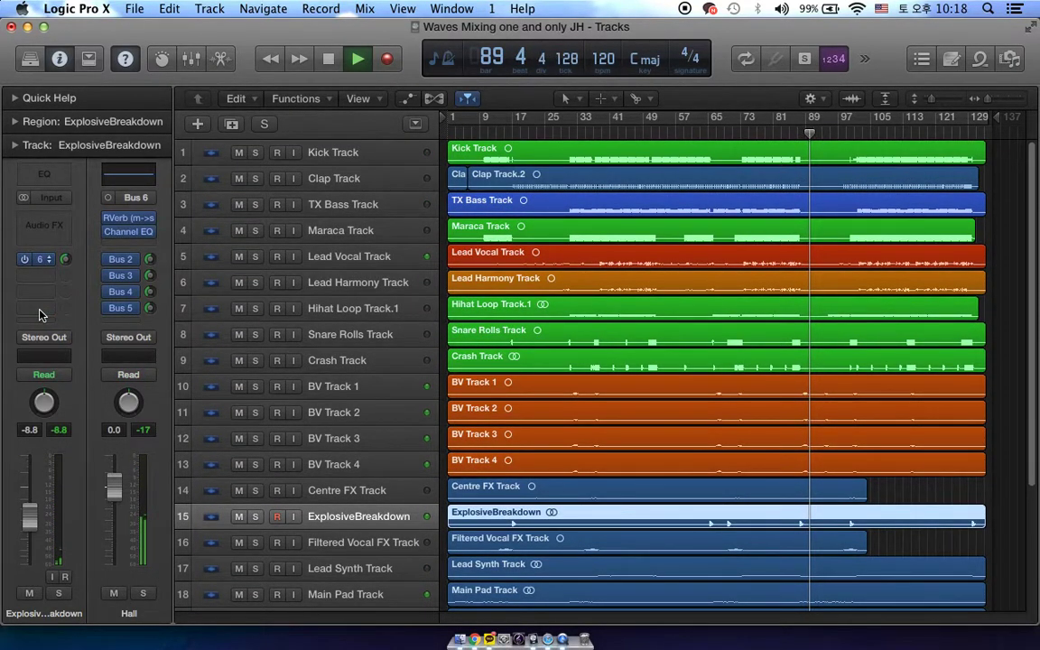
Step through the tracks from TX Bass to BV Track 4, viewing the plug-ins and sends on their channel strips.
click(332, 205)
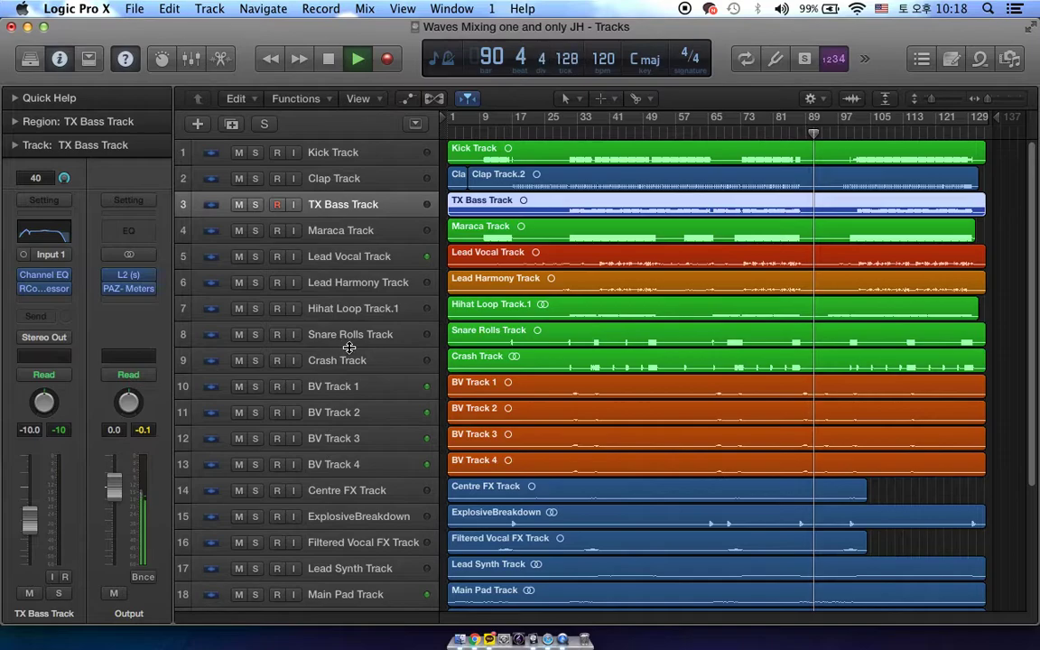
click(348, 230)
click(350, 257)
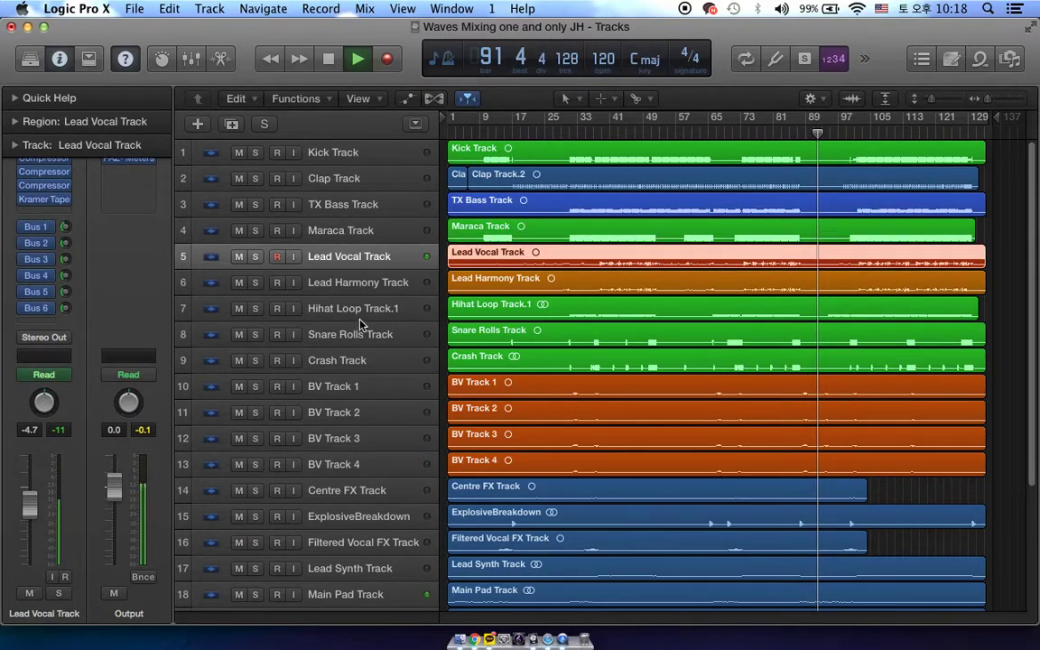
click(361, 308)
click(363, 336)
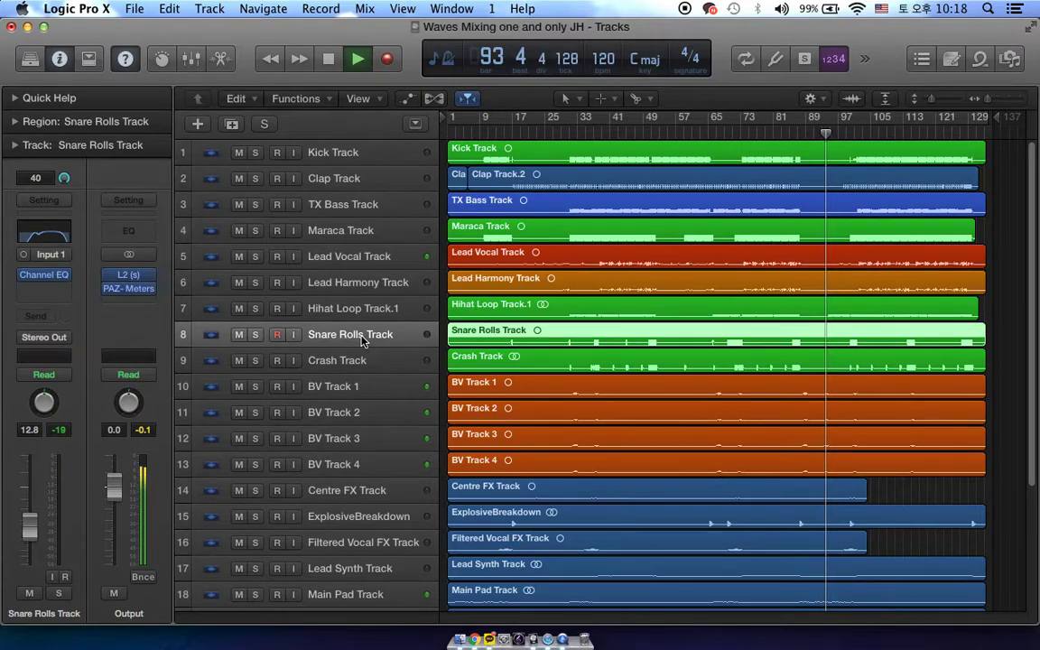
click(334, 387)
click(356, 464)
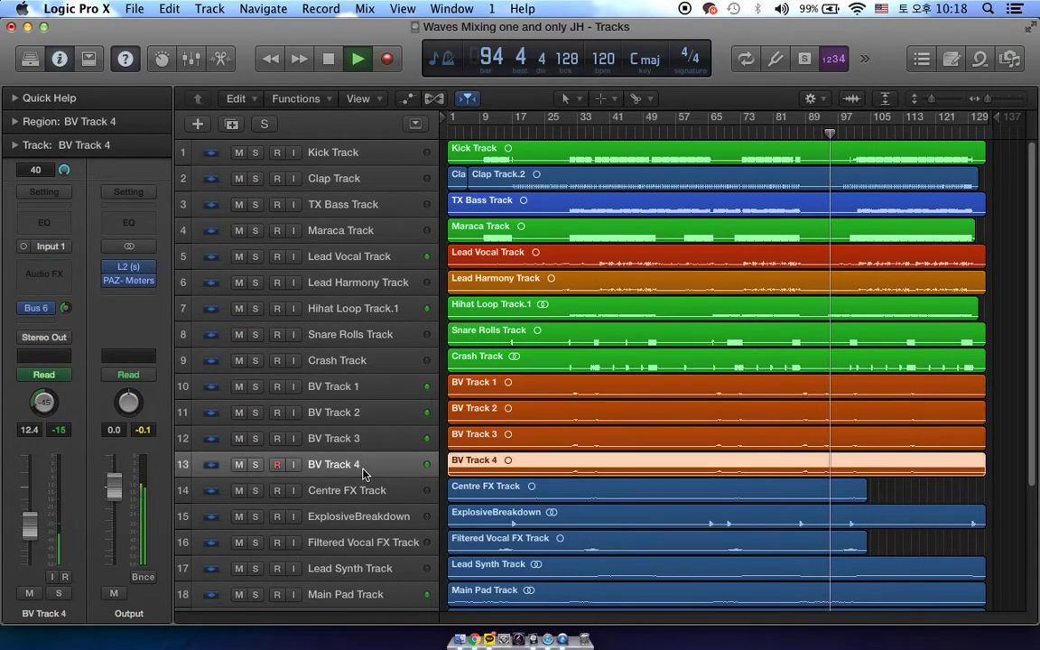
View the channel strips of ExplosiveBreakdown, Main Pad, Audio 25, Paddle Synth and Plucked Synth in turn.
scroll(276, 423, down, 3)
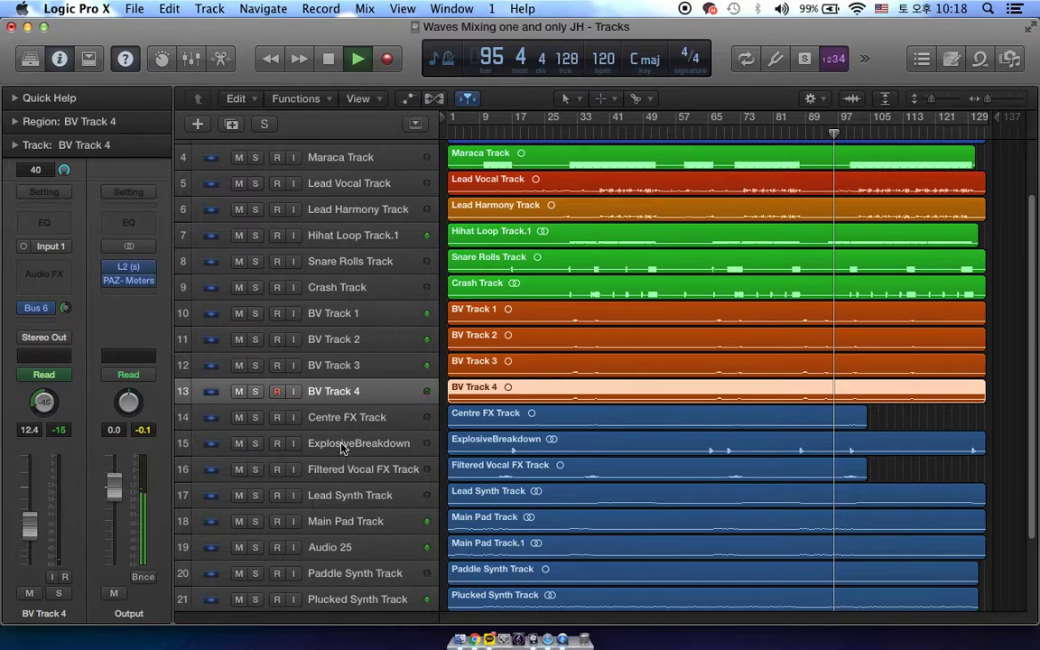
click(311, 443)
click(378, 527)
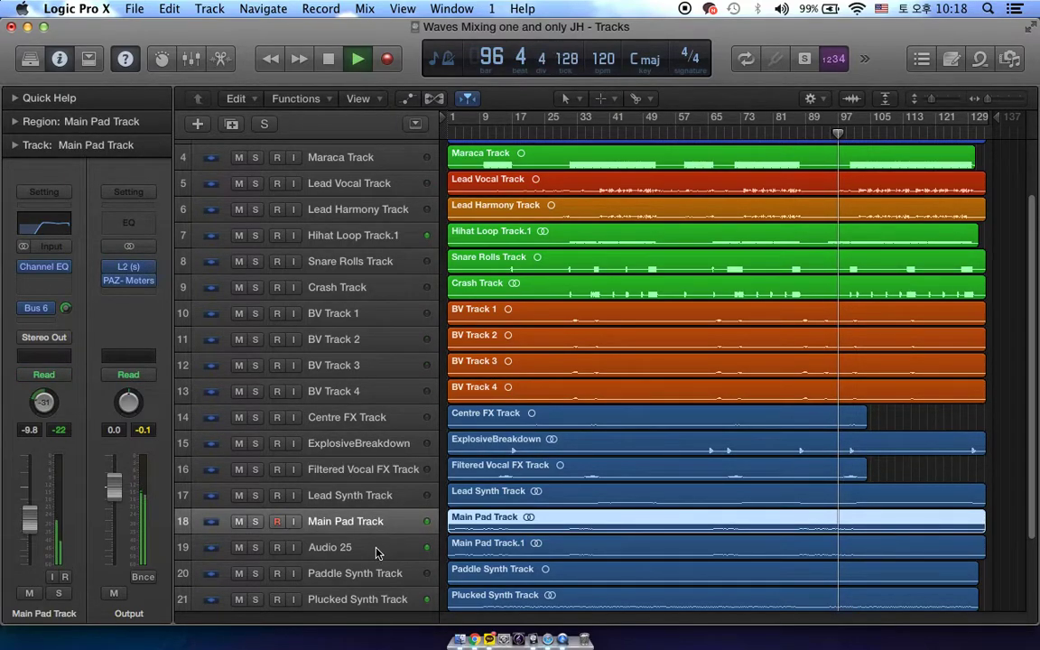
click(366, 553)
click(368, 569)
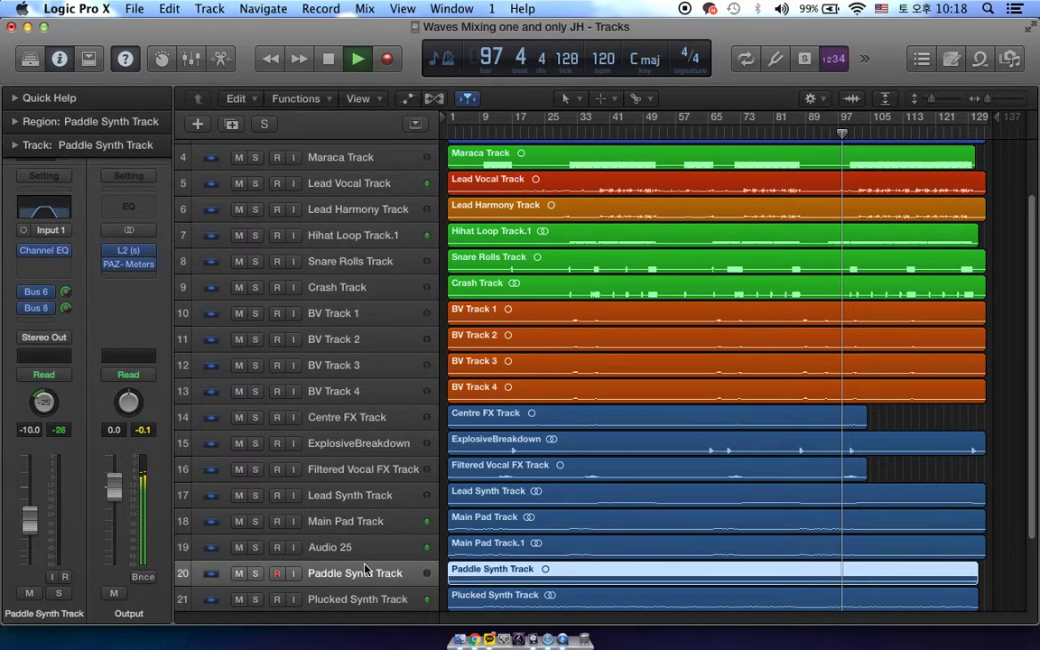
click(361, 599)
scroll(364, 537, up, 3)
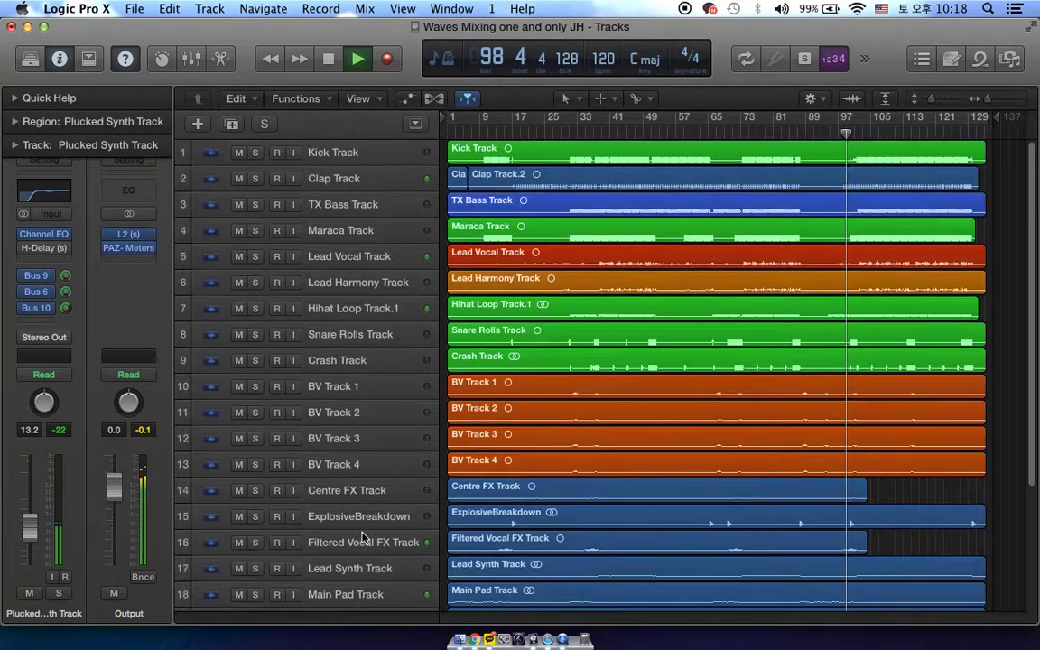
Select the Kick Track, view its Channel EQ curve and close the EQ window.
click(350, 155)
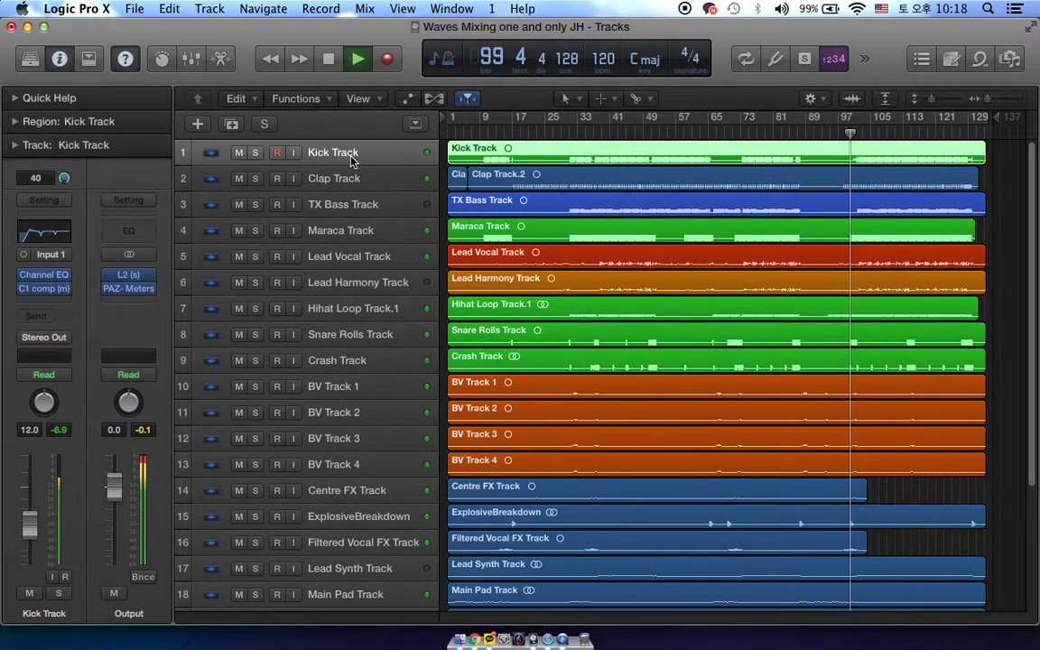
click(38, 232)
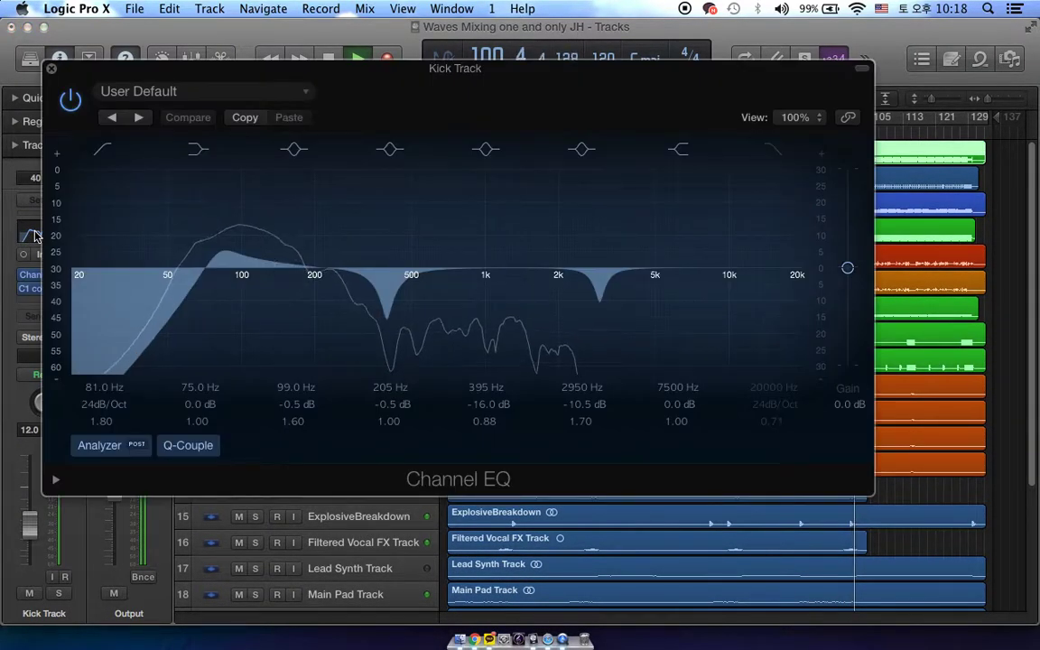
click(51, 70)
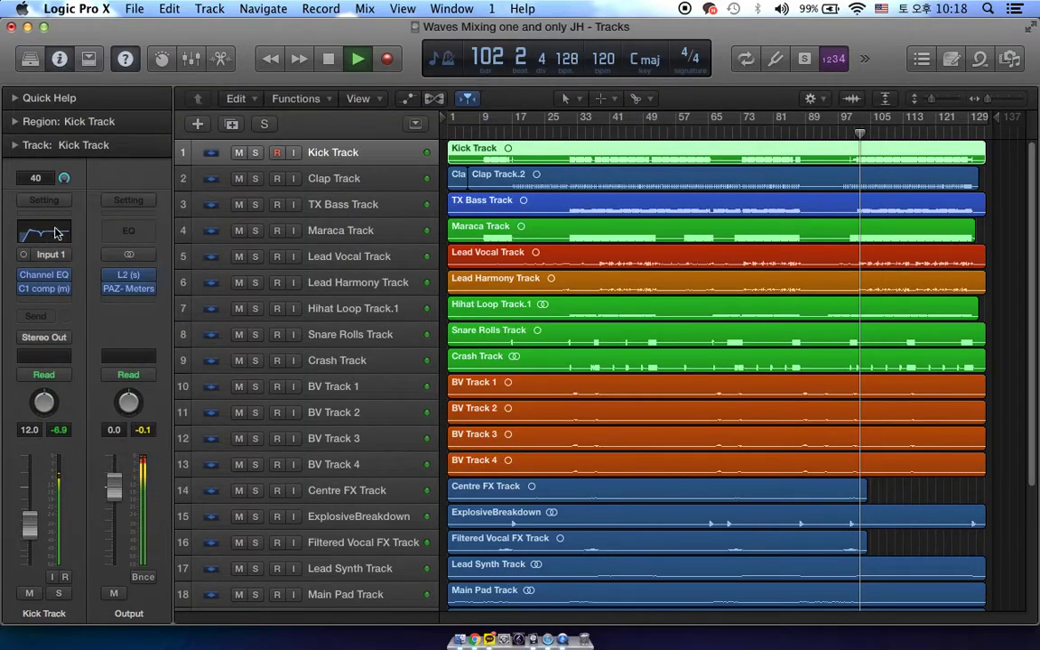
Check the C1 comp settings on the Kick Track, close the compressor and open the PAZ-Meters on the Output channel.
click(45, 290)
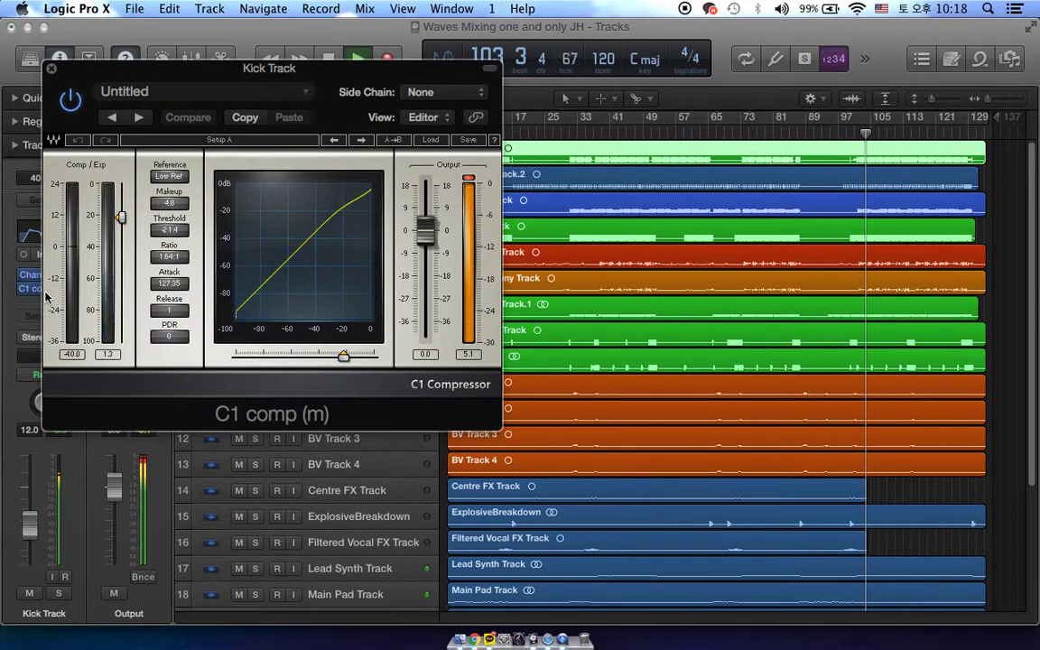
click(51, 70)
click(128, 290)
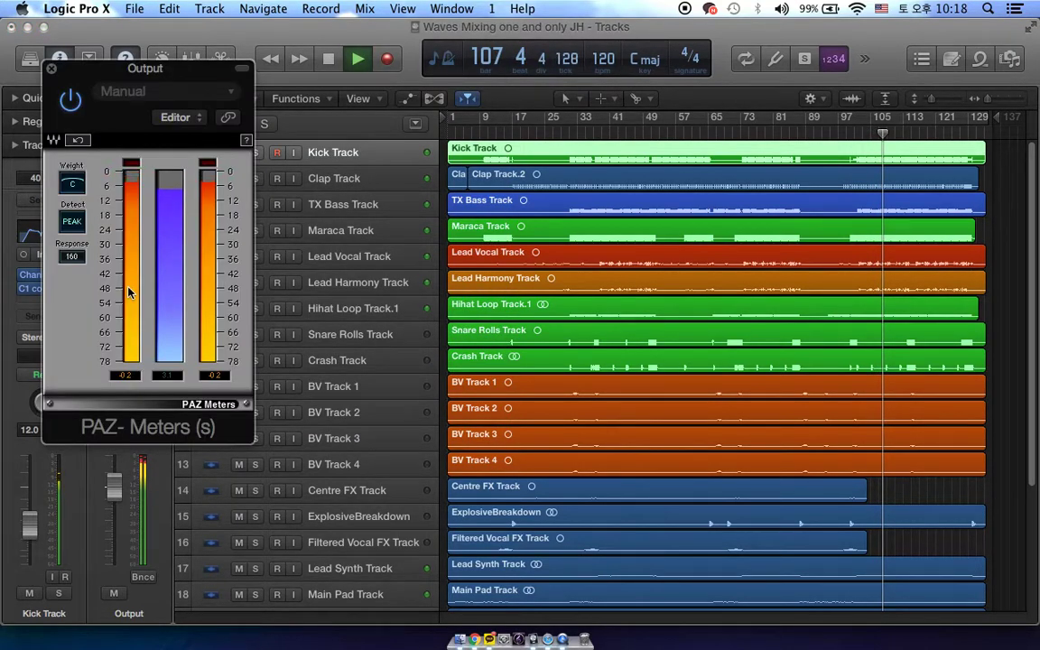
Close the PAZ-Meters window and select BV Track 4 to view its channel strip.
click(52, 70)
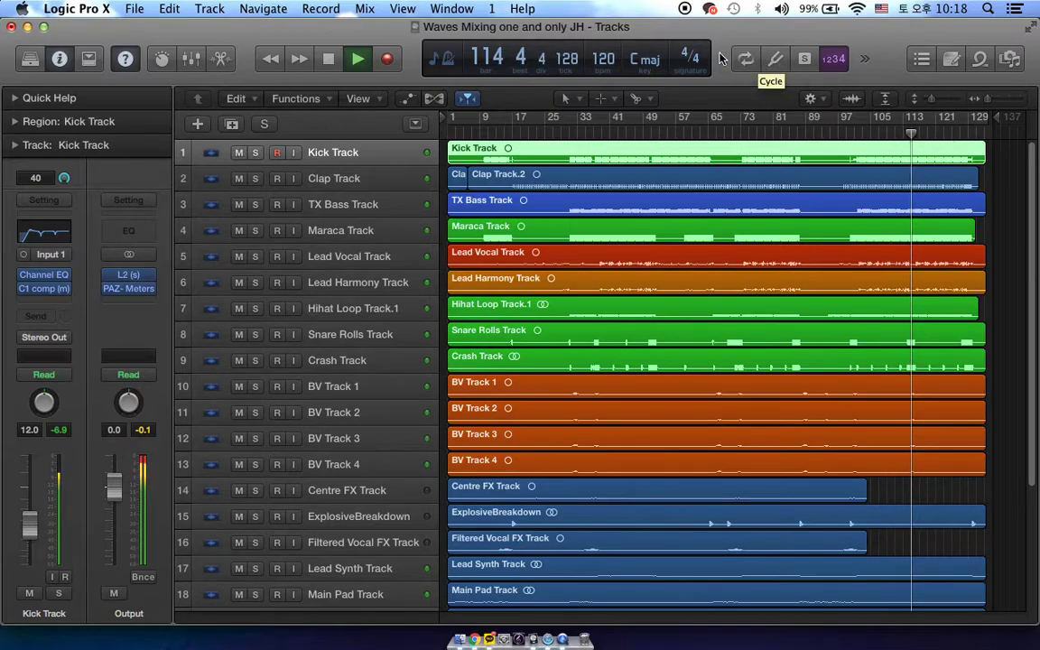
scroll(421, 334, down, 4)
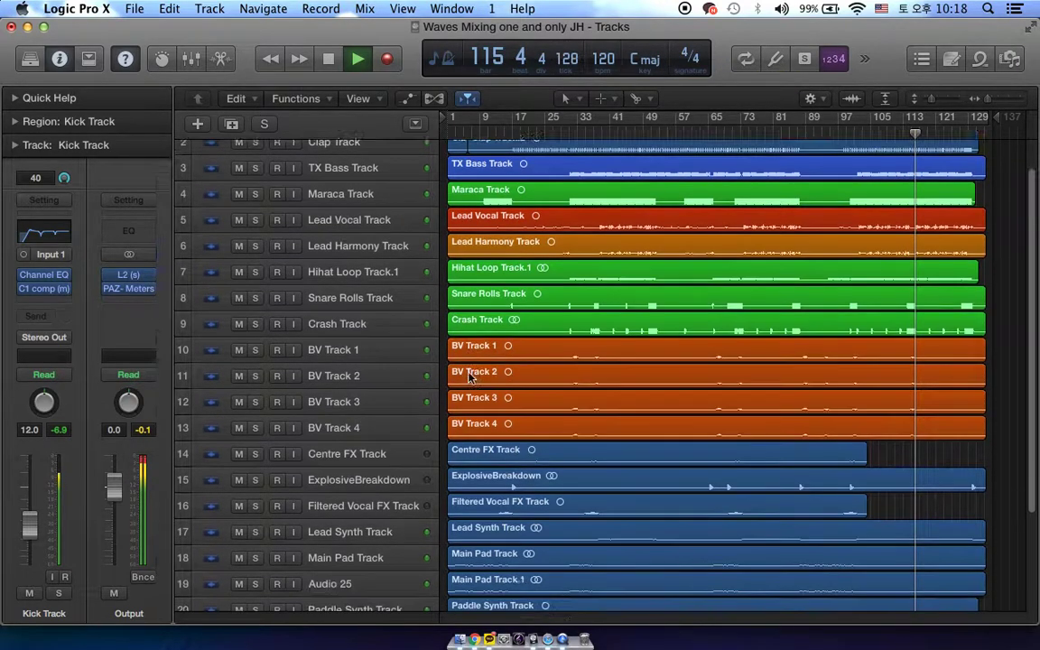
click(374, 372)
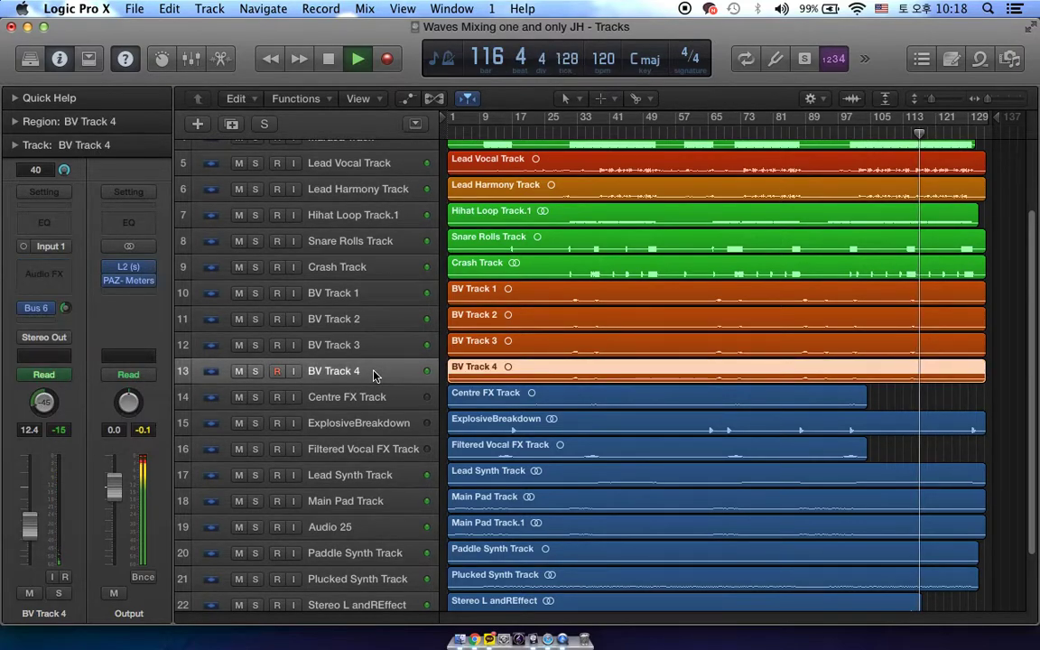
scroll(376, 375, up, 4)
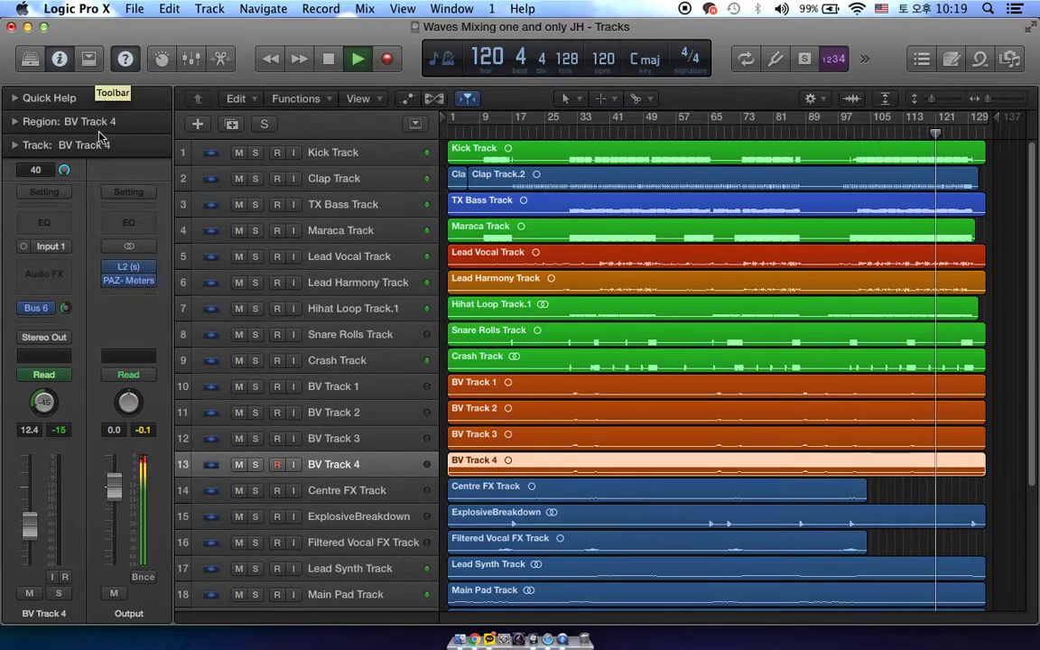
click(15, 124)
click(15, 125)
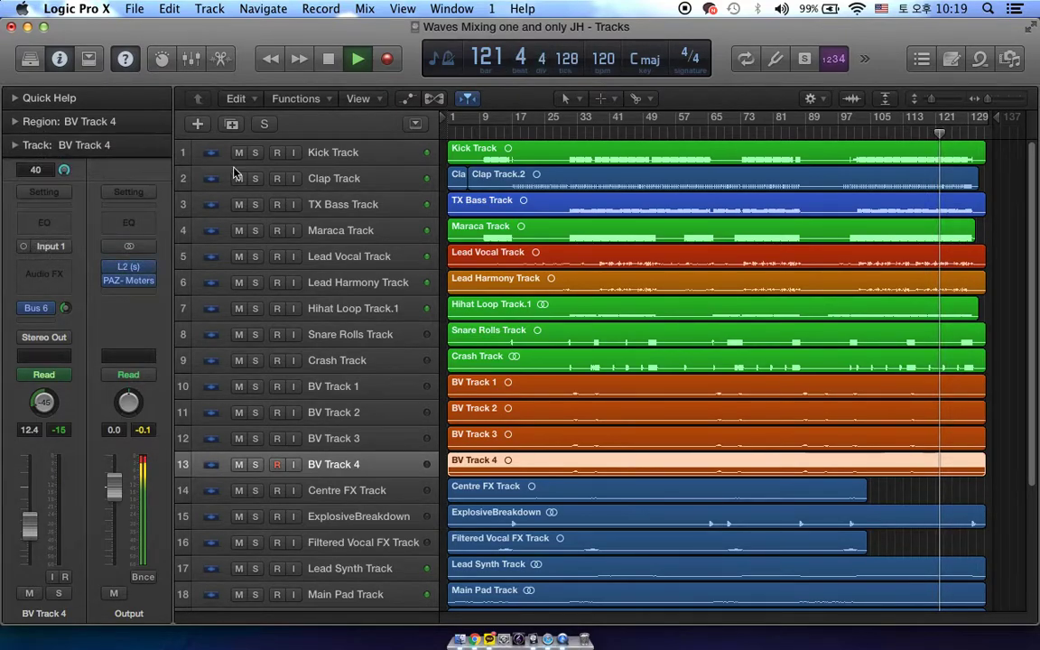
Select the TX Bass Track, check its RCompressor settings and close the compressor window.
click(313, 214)
scroll(275, 269, down, 3)
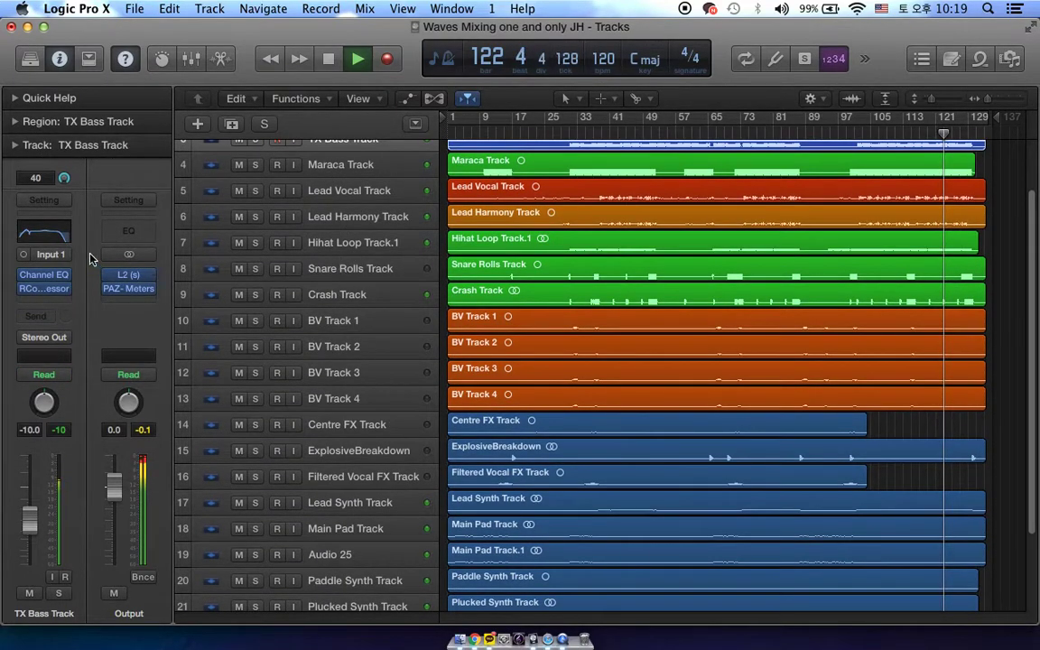
click(54, 289)
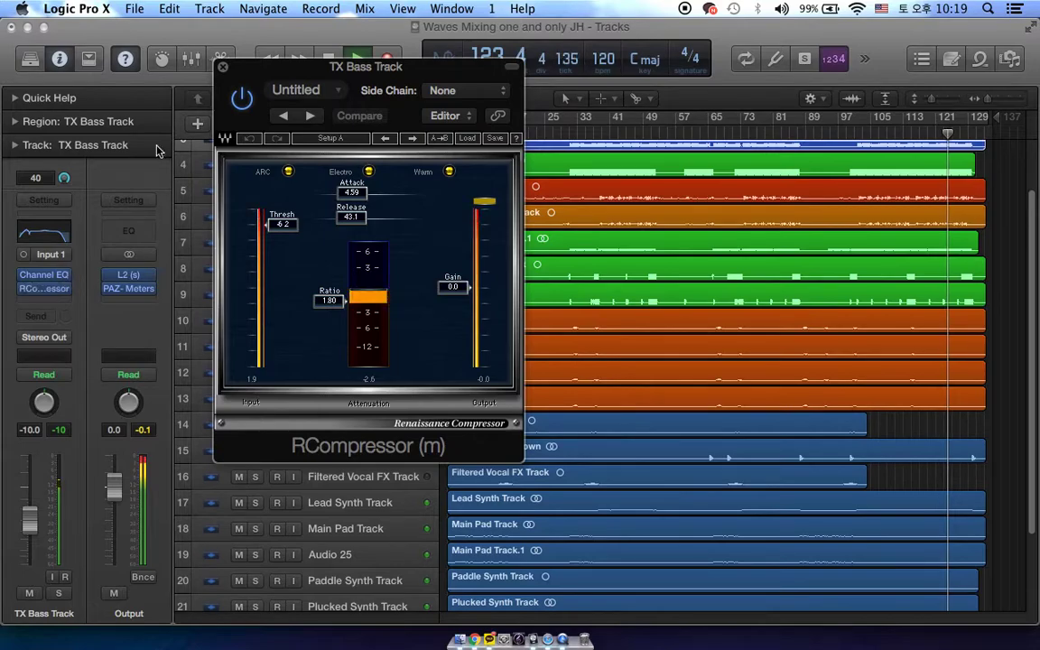
click(223, 67)
View the channel strips of the Lead Harmony, Lead Vocal, Hihat Loop, Snare Rolls and Crash tracks in turn.
click(378, 217)
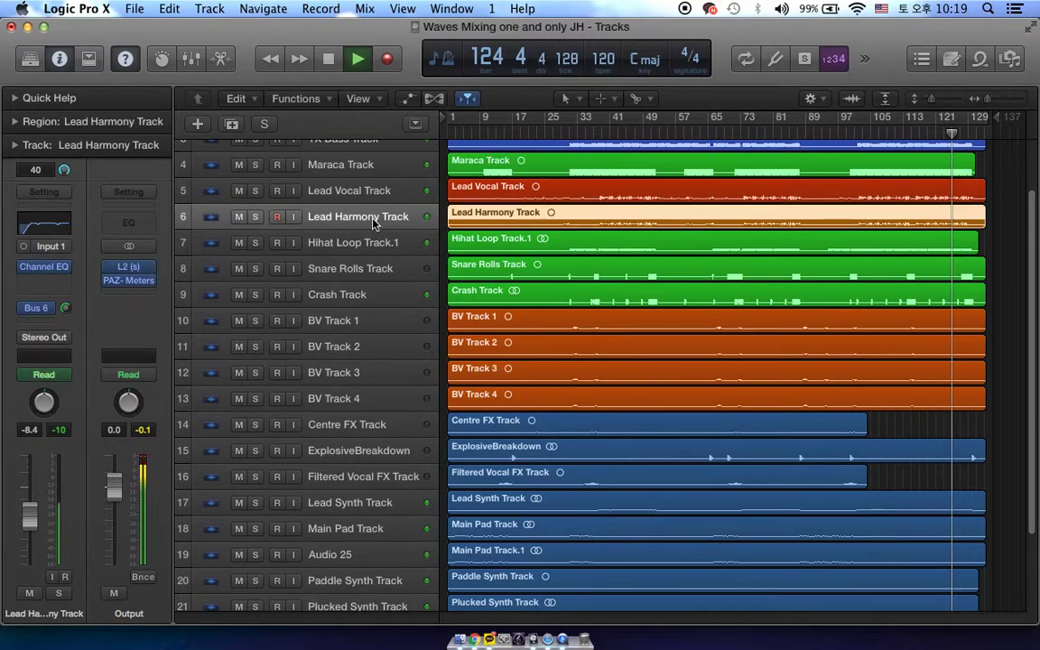
click(377, 190)
click(378, 244)
click(372, 269)
click(370, 295)
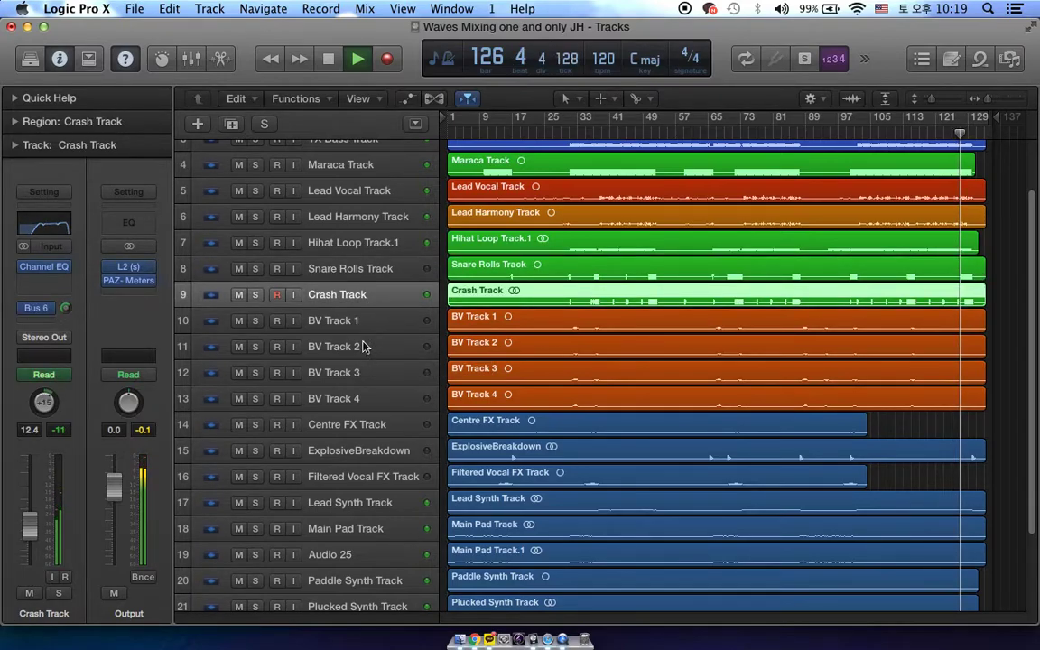
View the channel strips of BV Track 1, BV Track 2, BV Track 4 and the Centre FX Track.
click(361, 322)
click(361, 347)
click(356, 398)
click(360, 425)
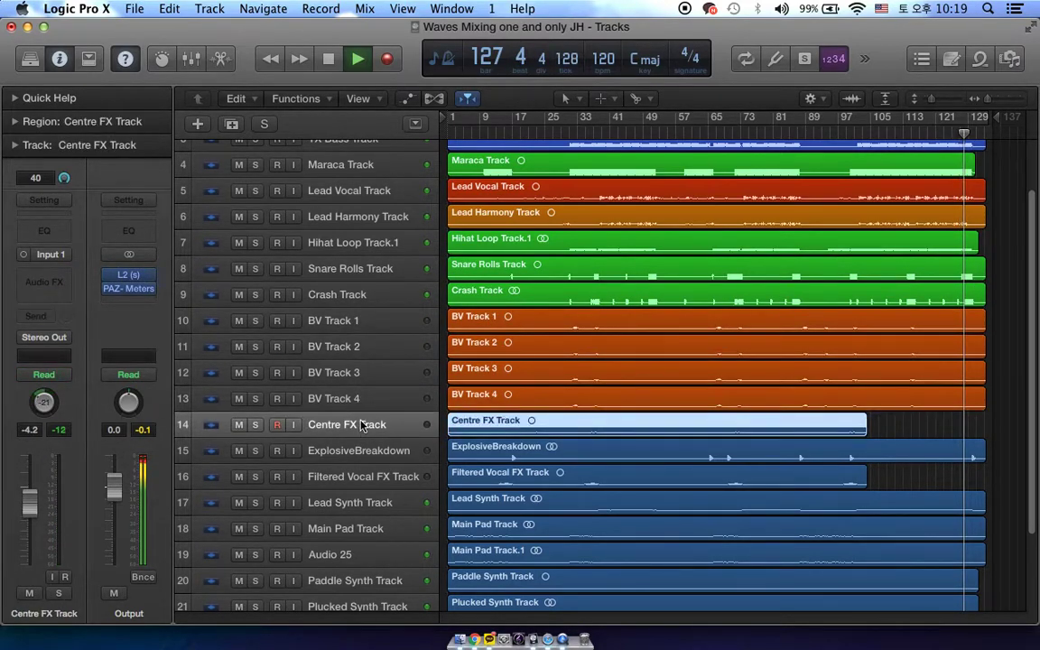
View the channel strips of the Main Pad Track and Audio 25, then return to the beginning of the track list.
scroll(357, 434, up, 2)
scroll(359, 429, down, 6)
click(359, 428)
click(368, 454)
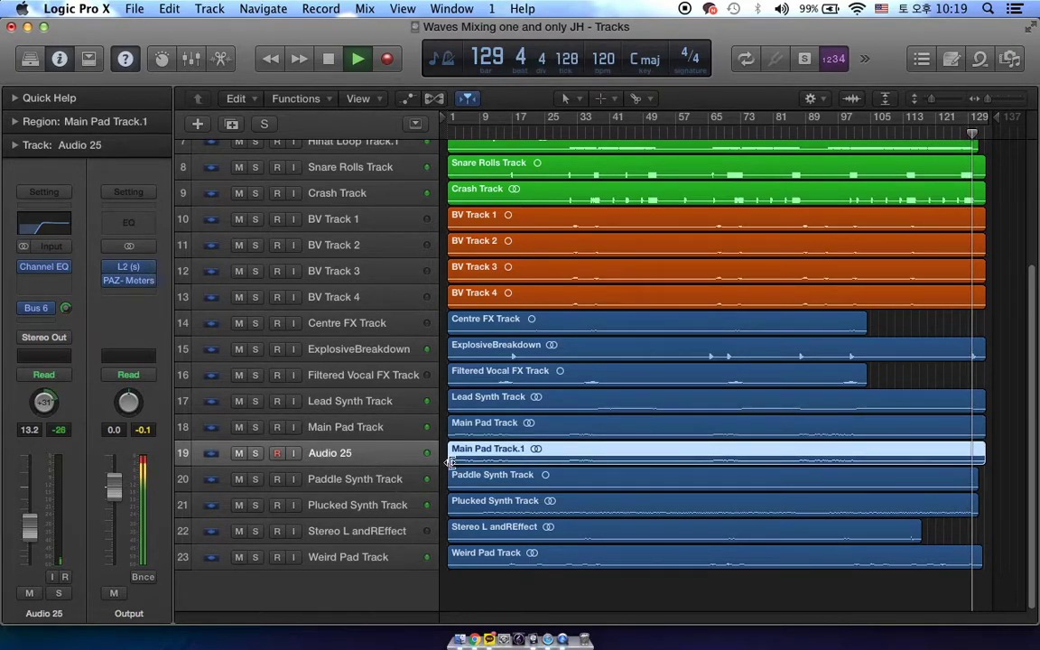
scroll(813, 383, up, 5)
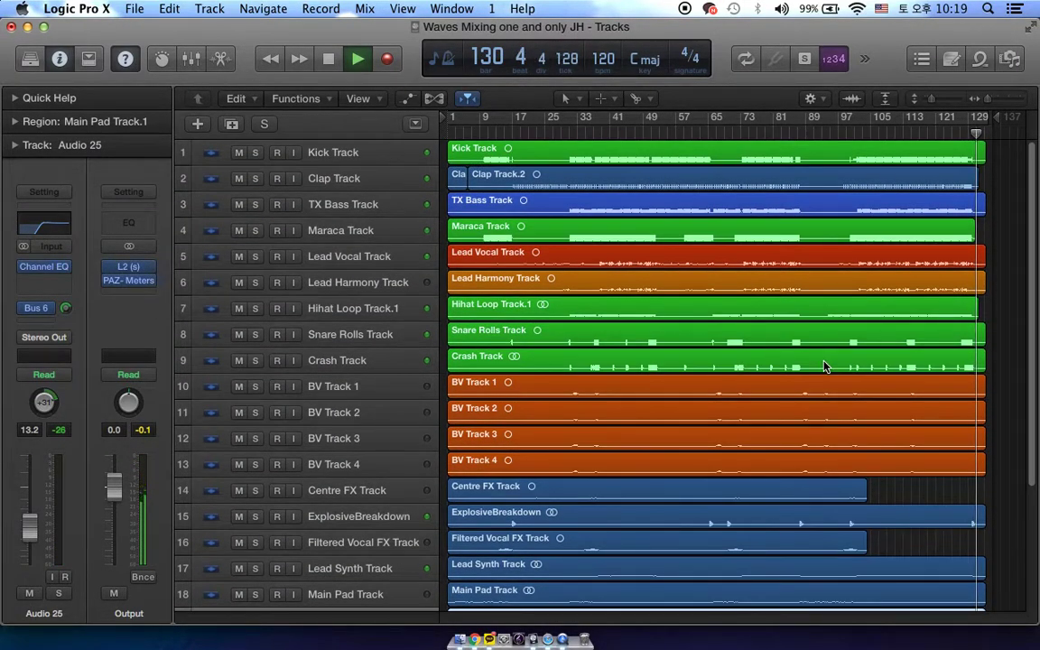